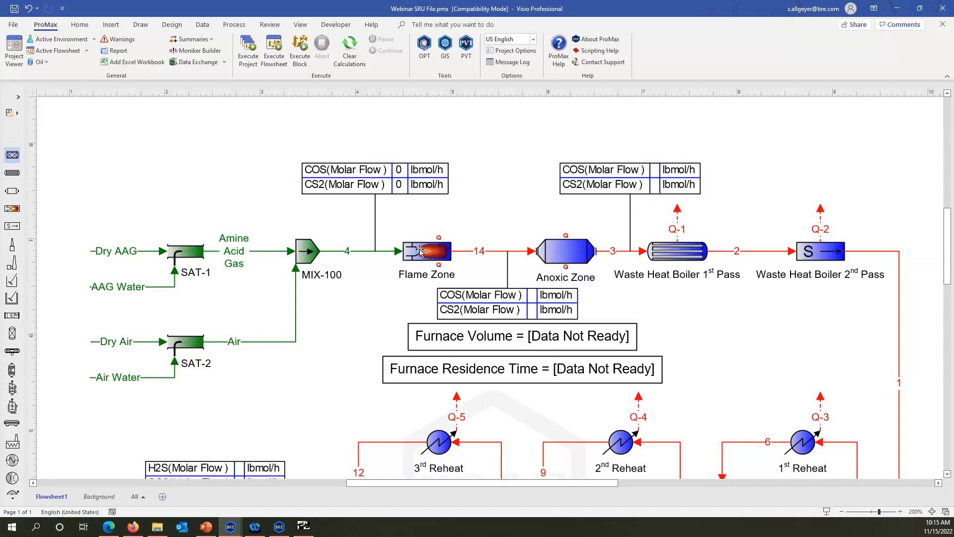
Set the Flame Zone reactor's type to Gibbs Minimization and its Gibbs set to Claus Furnace - Flame Zone.
left_click(420, 251)
double_click(420, 251)
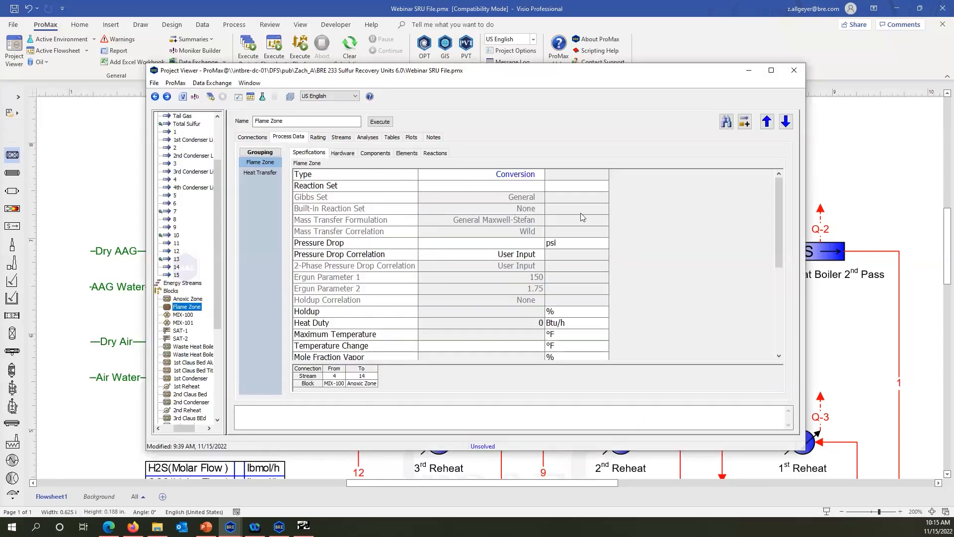
scroll(582, 217, "up", 3)
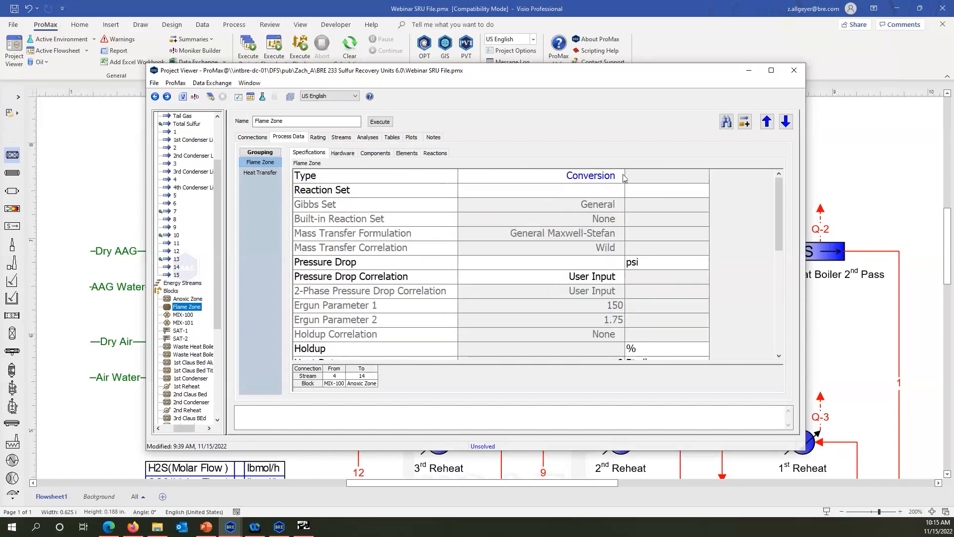
left_click(624, 178)
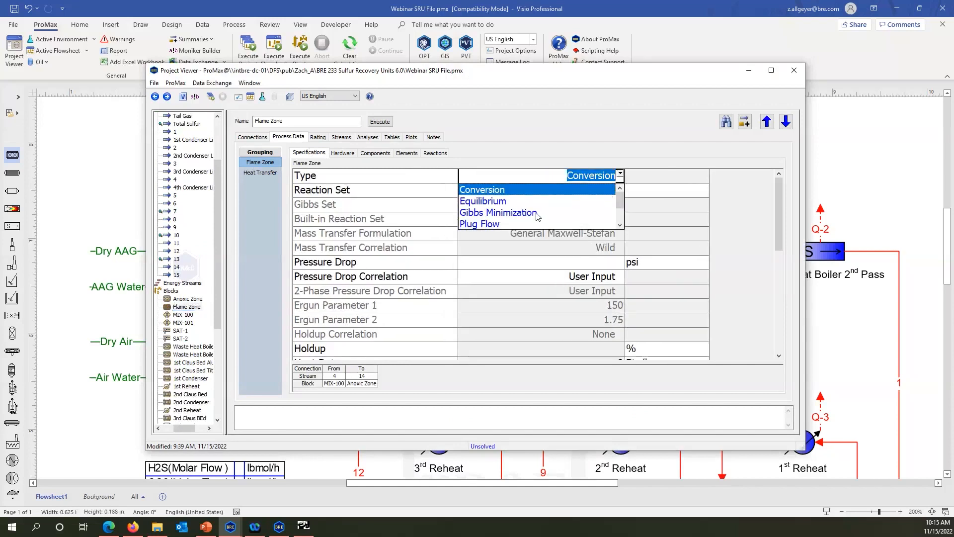
left_click(537, 215)
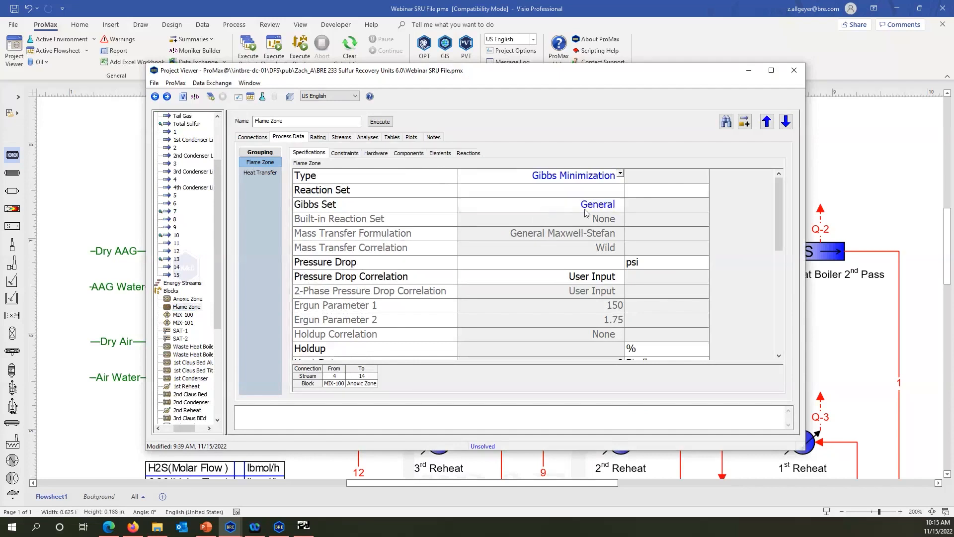
left_click(622, 209)
scroll(591, 233, "down", 1)
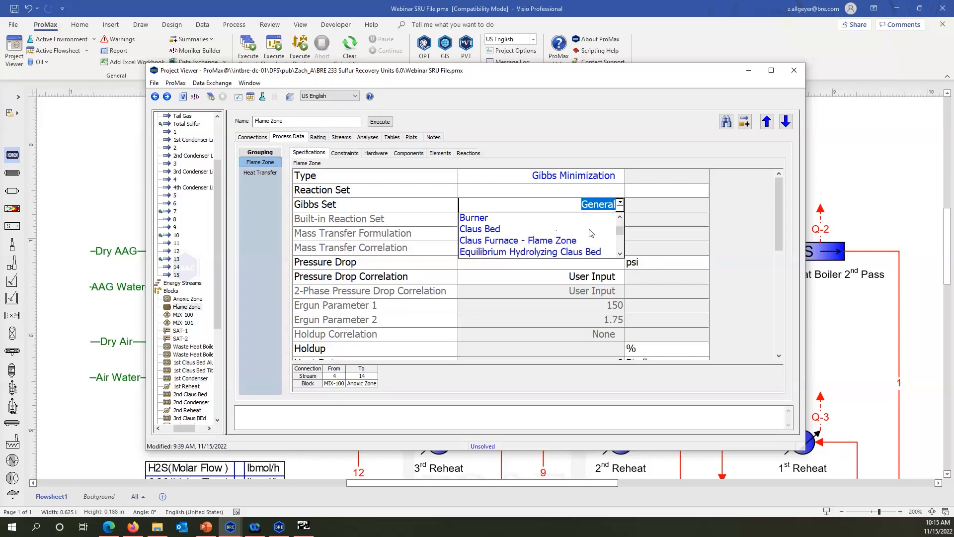
scroll(591, 234, "down", 1)
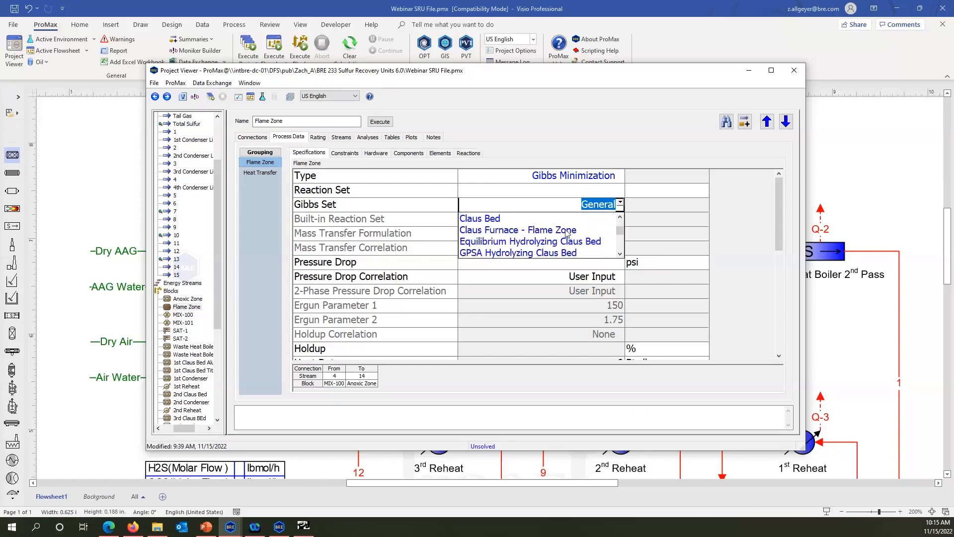
left_click(565, 231)
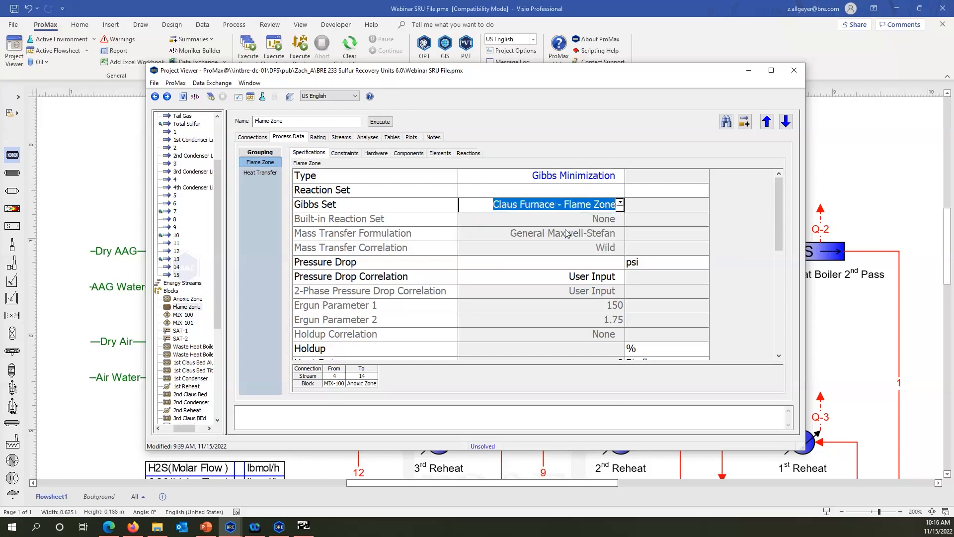
Set the Flame Zone's pressure drop to 0.5 psi and execute the flowsheet.
left_click(525, 267)
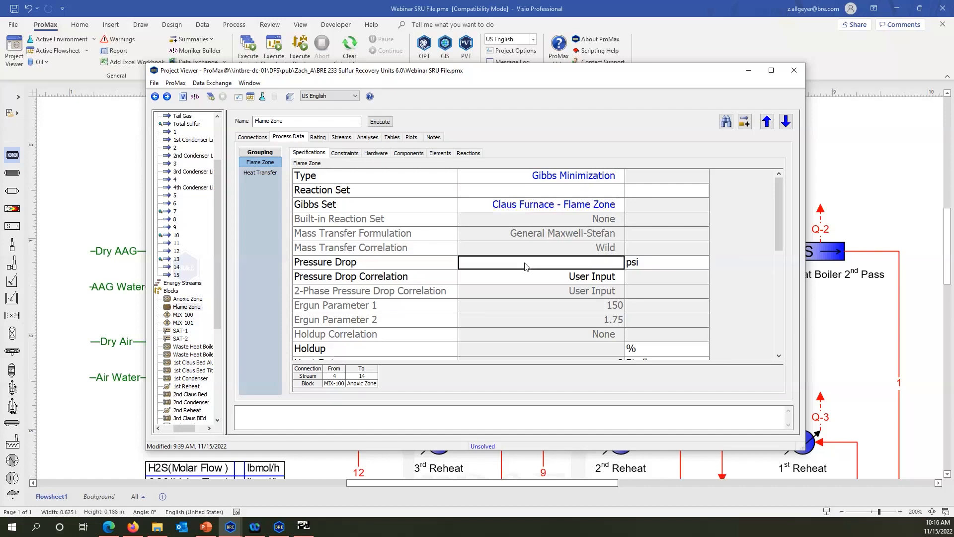
type("0.5")
key("Return")
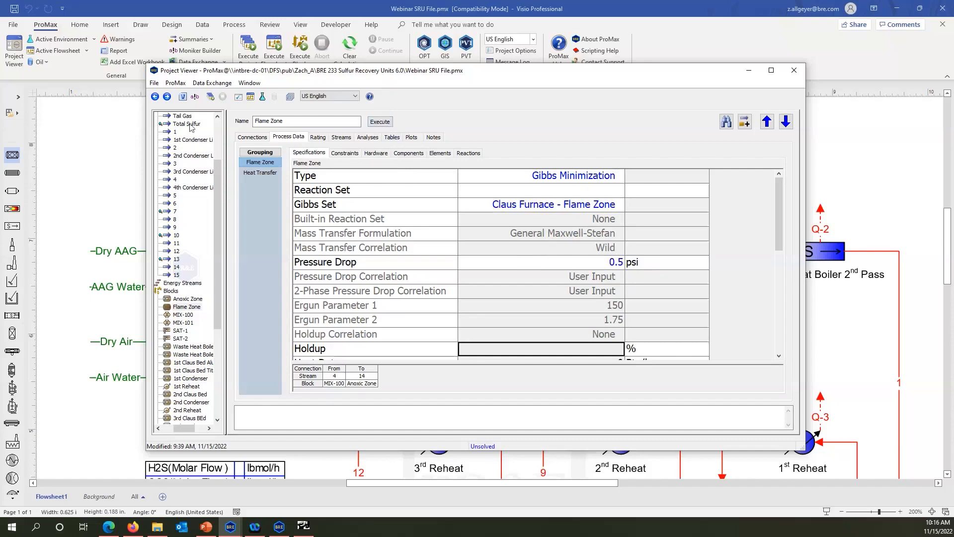
left_click(794, 70)
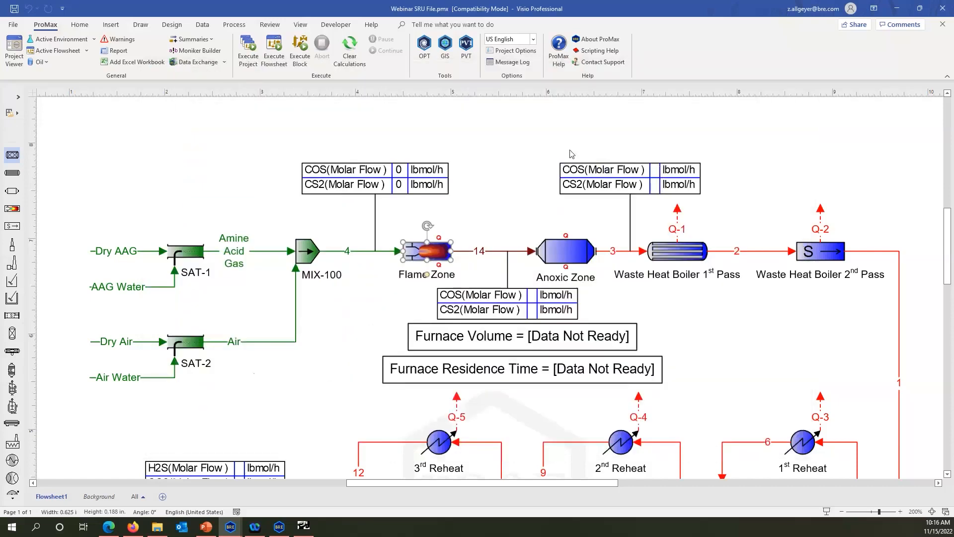
left_click(273, 62)
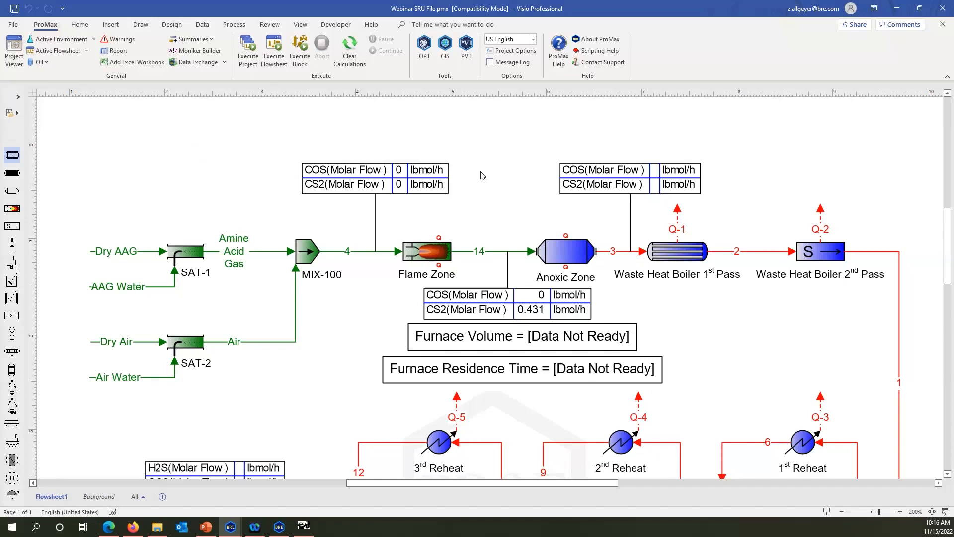
Add a second constraint of type Claus Furnace - Flame Zone to the Flame Zone reactor.
double_click(416, 257)
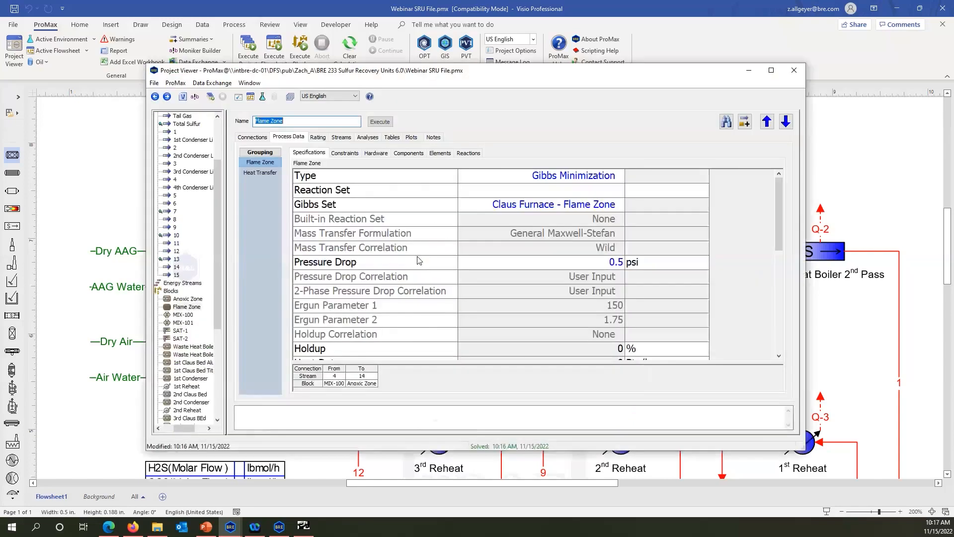
left_click(345, 153)
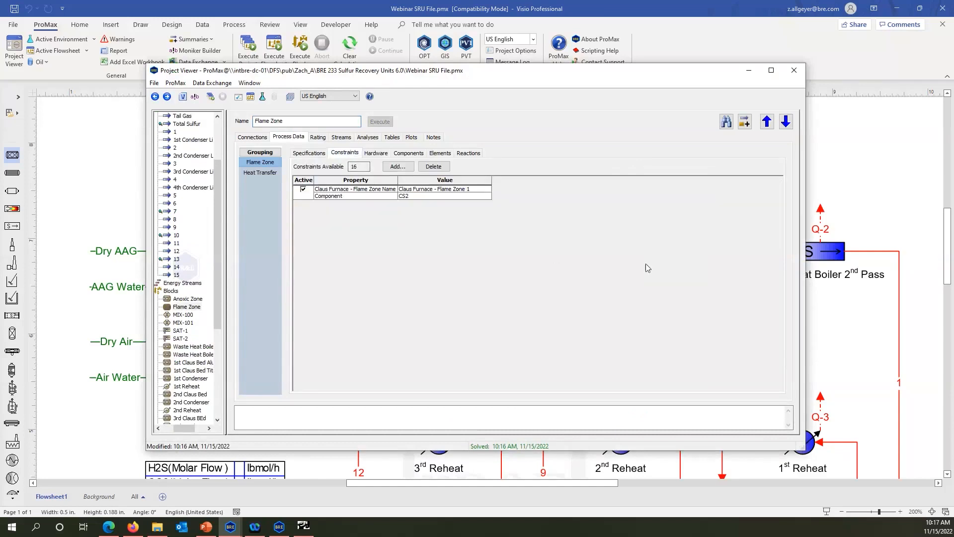
scroll(623, 289, "up", 3)
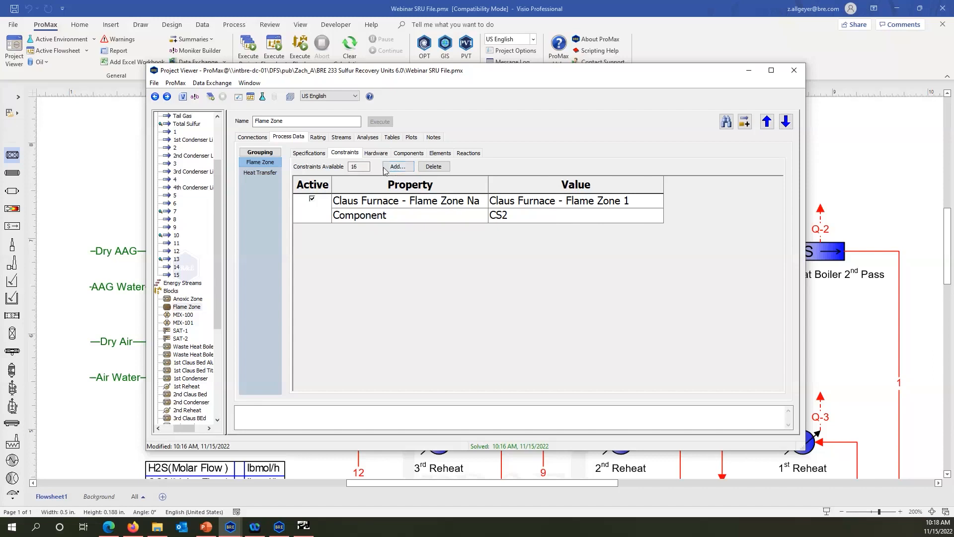
left_click(387, 168)
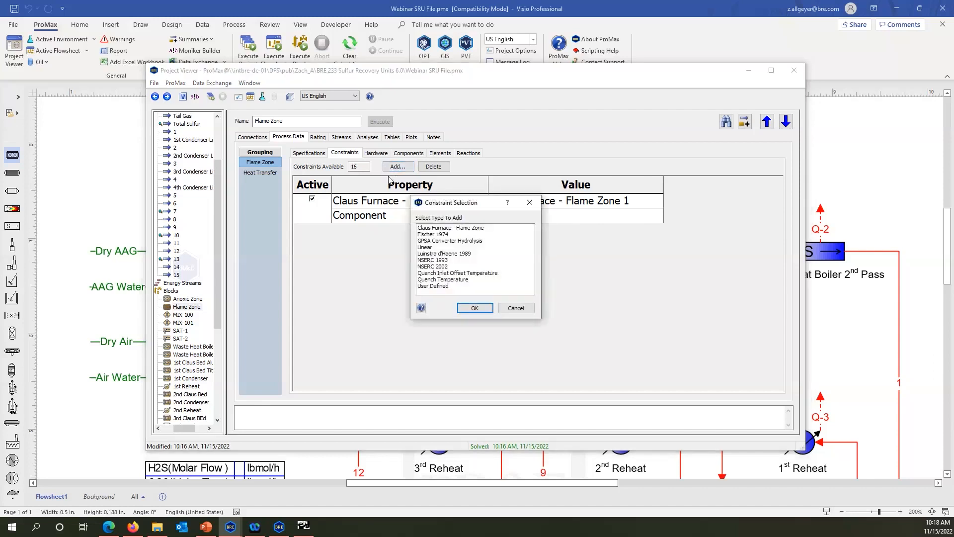
left_click(482, 231)
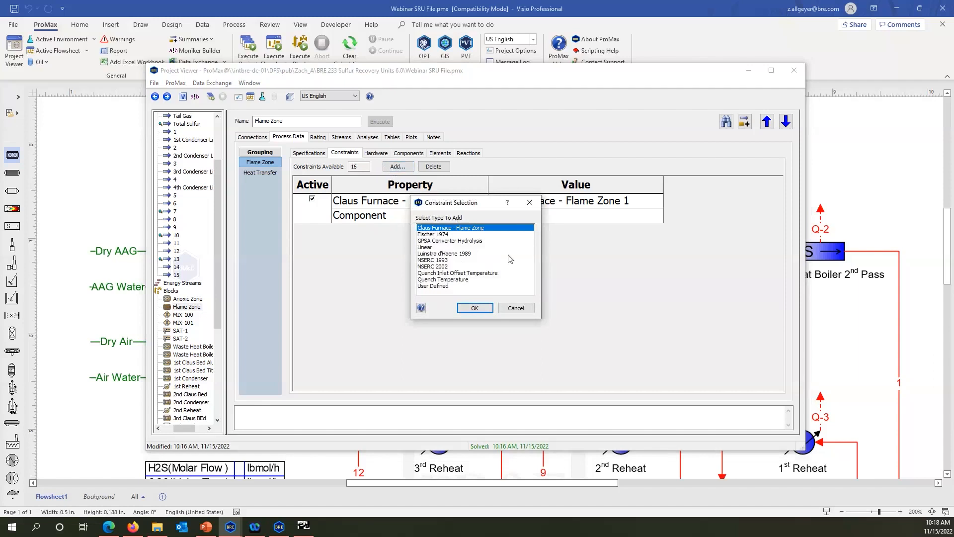
left_click(489, 309)
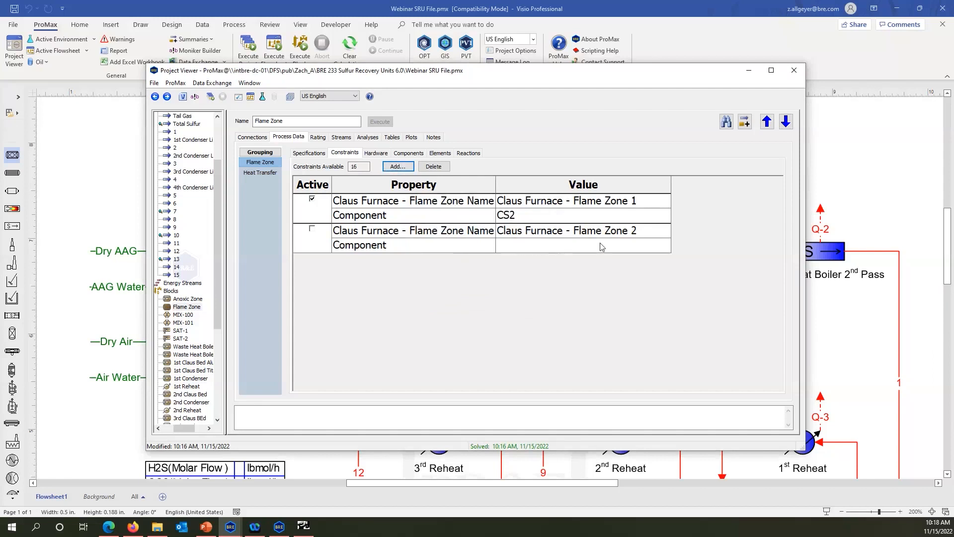
Activate the new Flame Zone constraint with Benzene as its component and execute the flowsheet again.
left_click(646, 246)
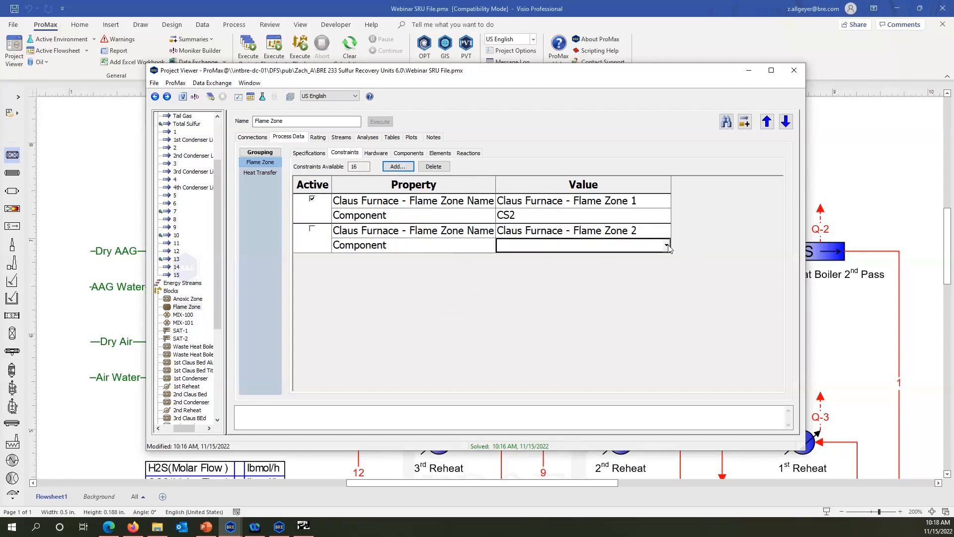
left_click(668, 245)
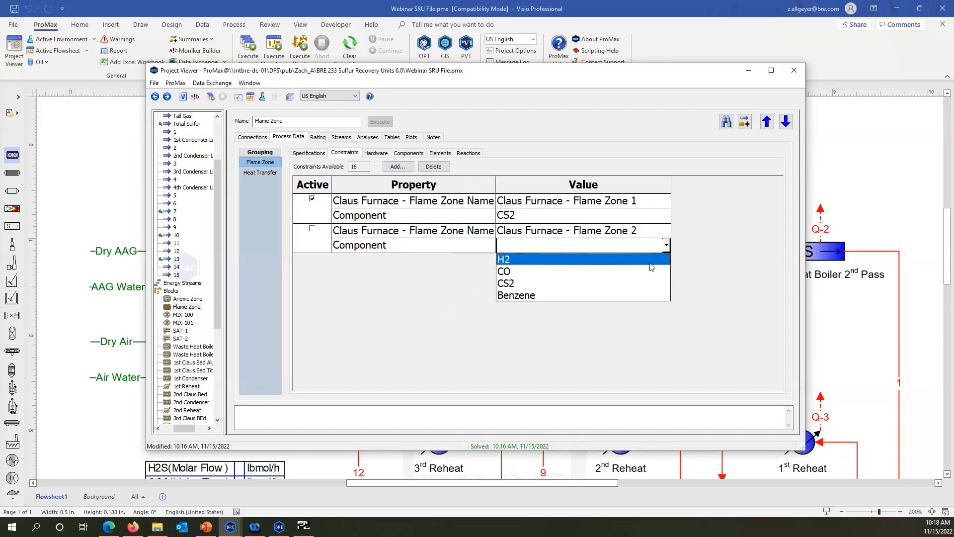
left_click(548, 297)
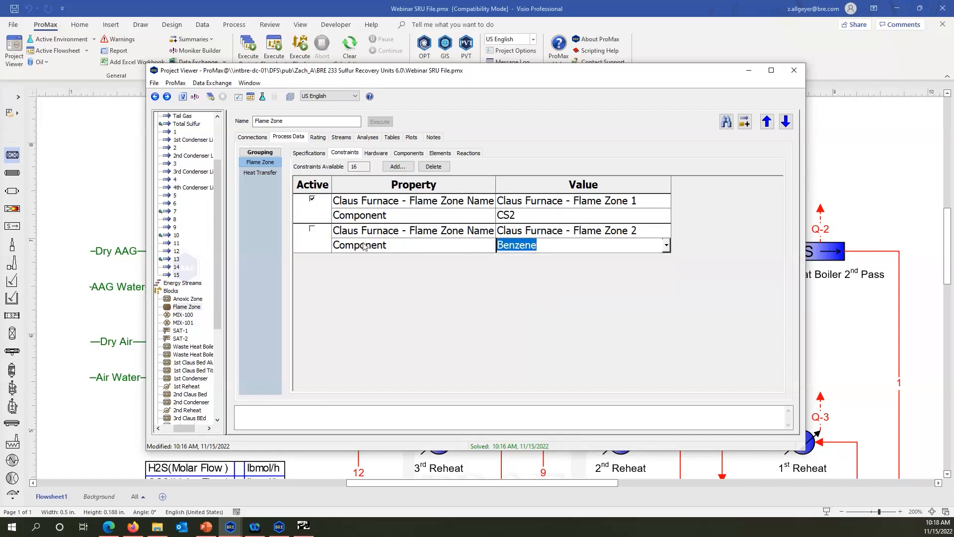
left_click(312, 230)
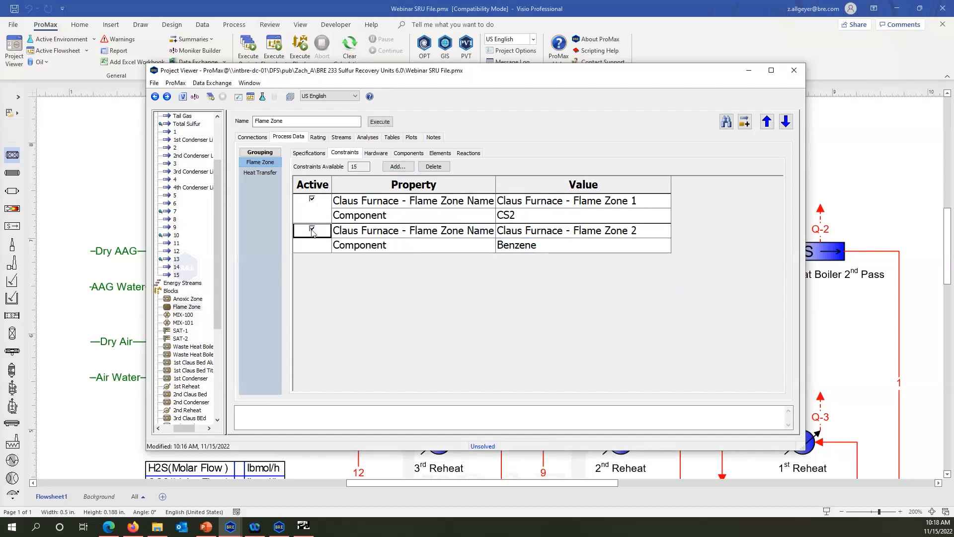
left_click(273, 55)
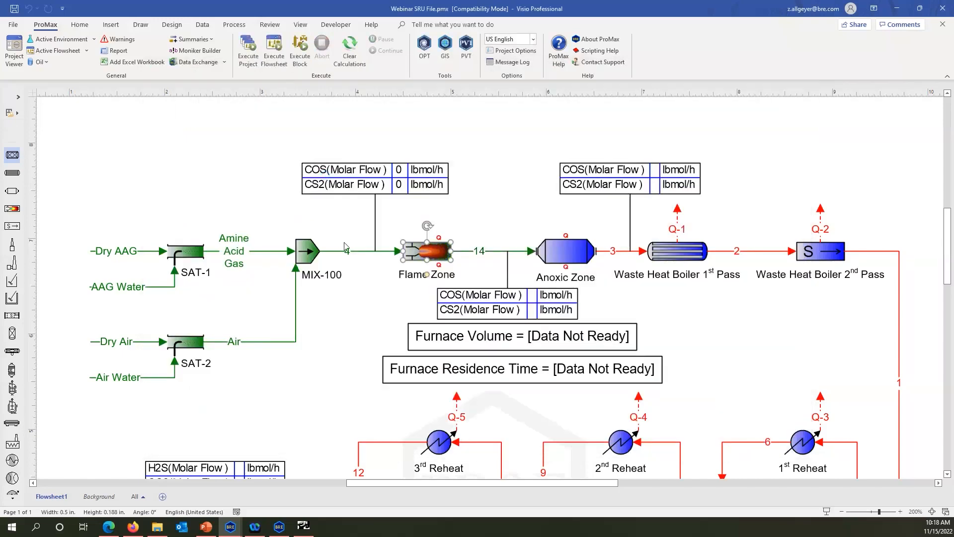
left_click(382, 307)
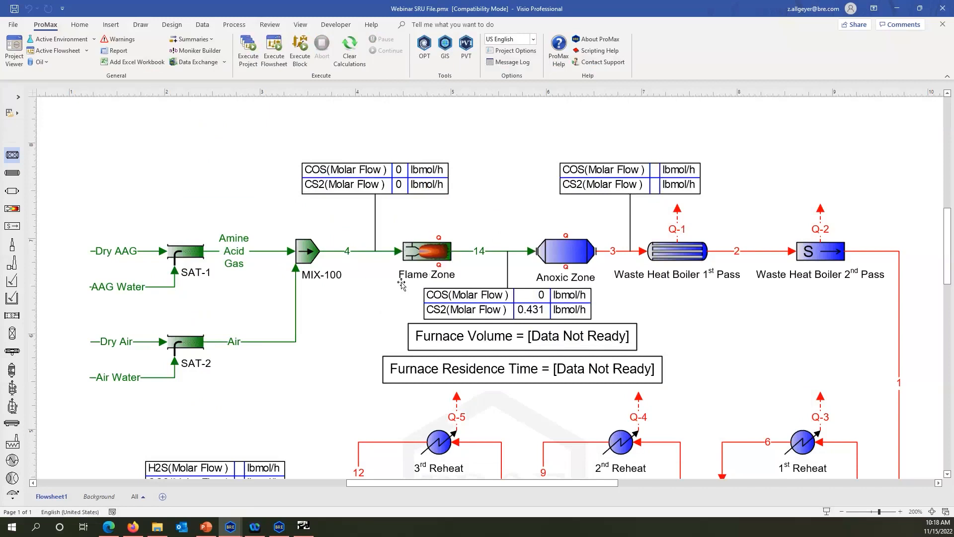
Set the Anoxic Zone reactor's type to Plug Flow.
mouse_move(423, 260)
mouse_move(558, 262)
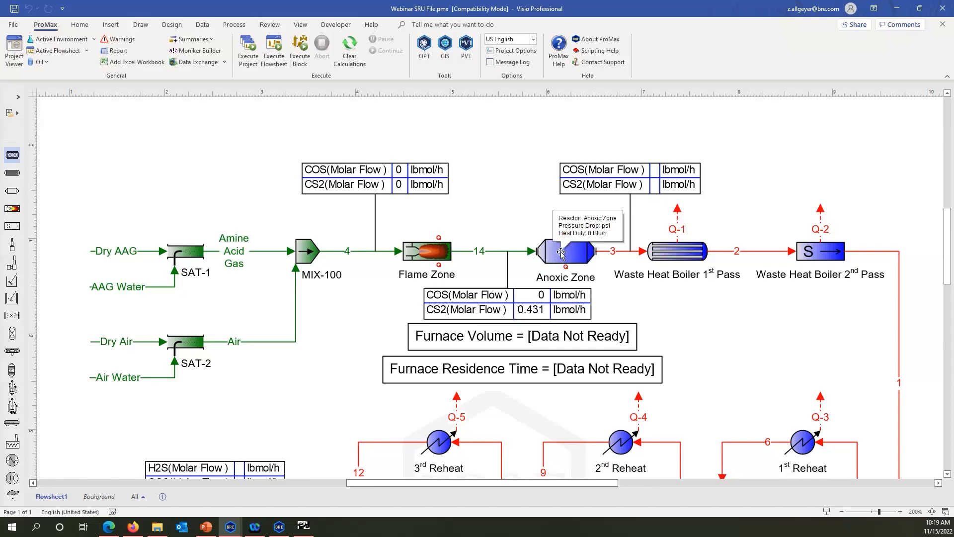
double_click(561, 252)
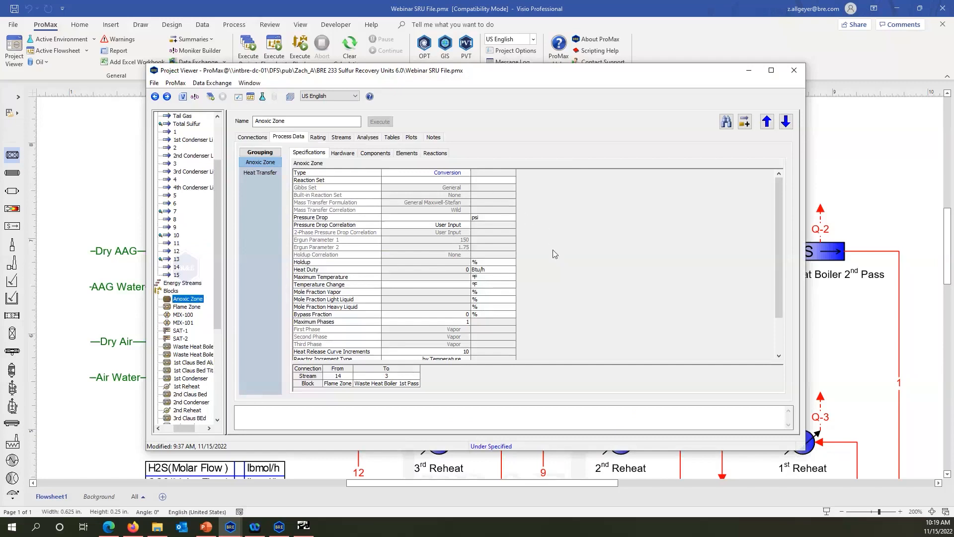
scroll(557, 255, "up", 5)
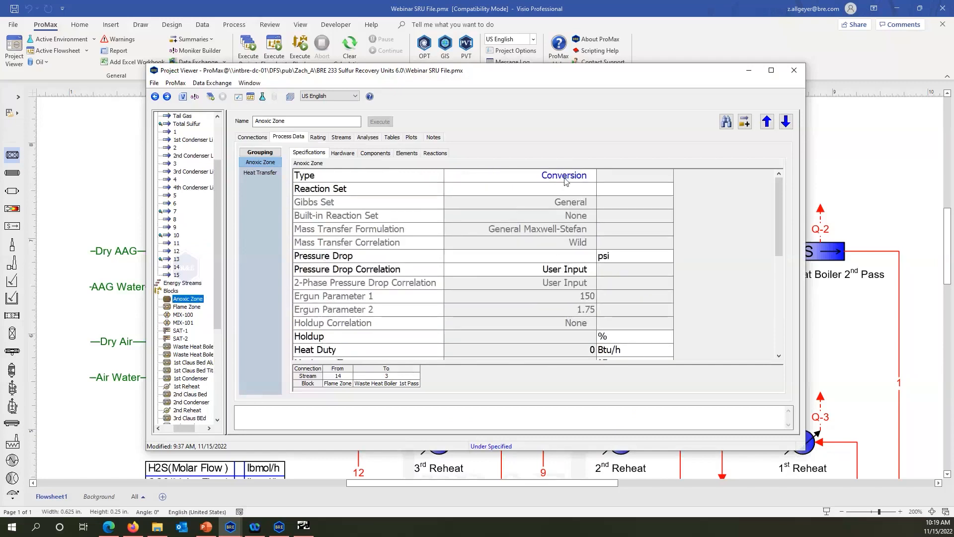
left_click(592, 174)
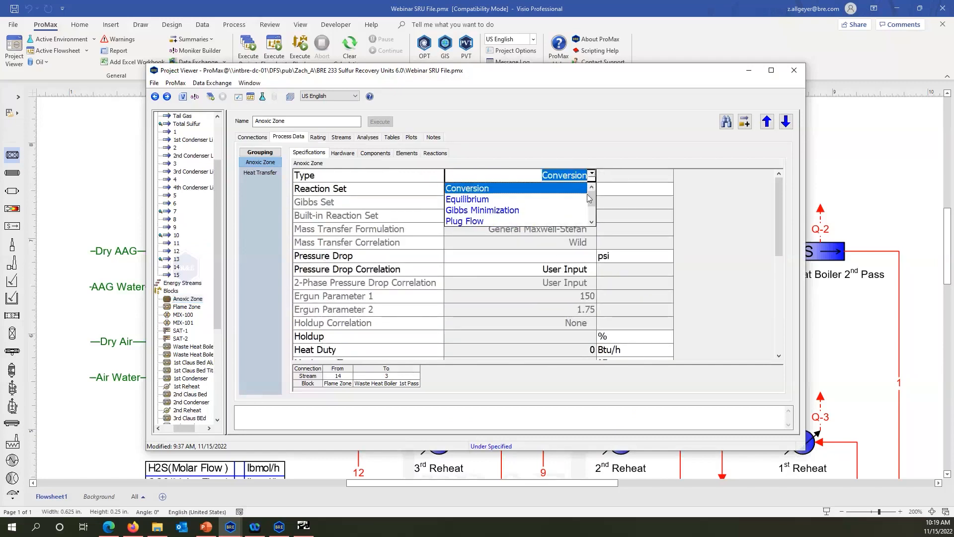
left_click(484, 221)
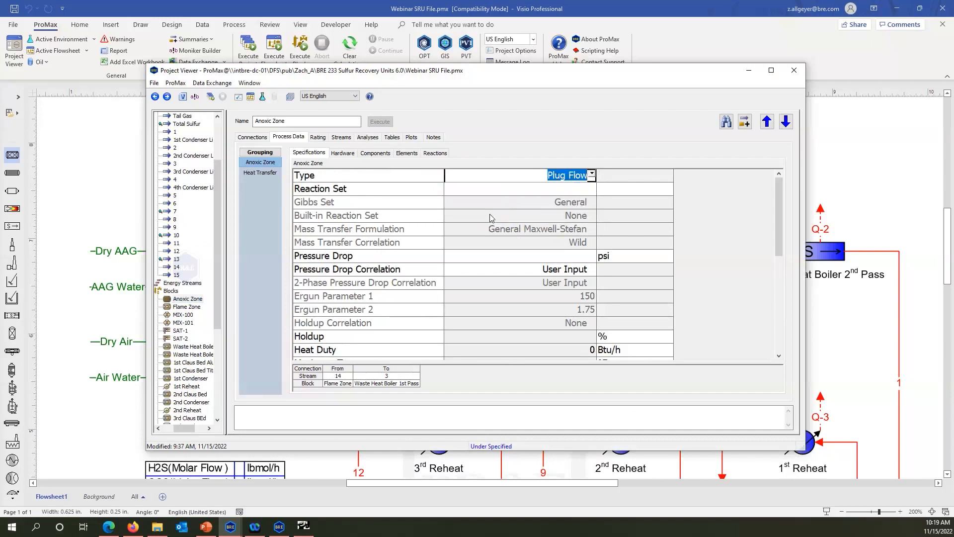
Assign the built-in reaction set Claus Furnace - Anoxic Zone to the Anoxic Zone and set its pressure drop to 0.5 psi.
left_click(490, 214)
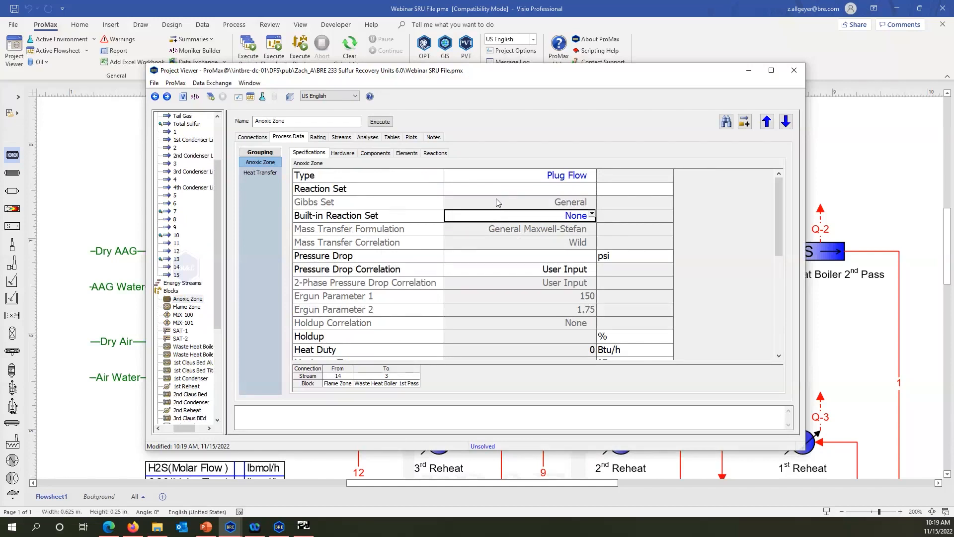
left_click(502, 202)
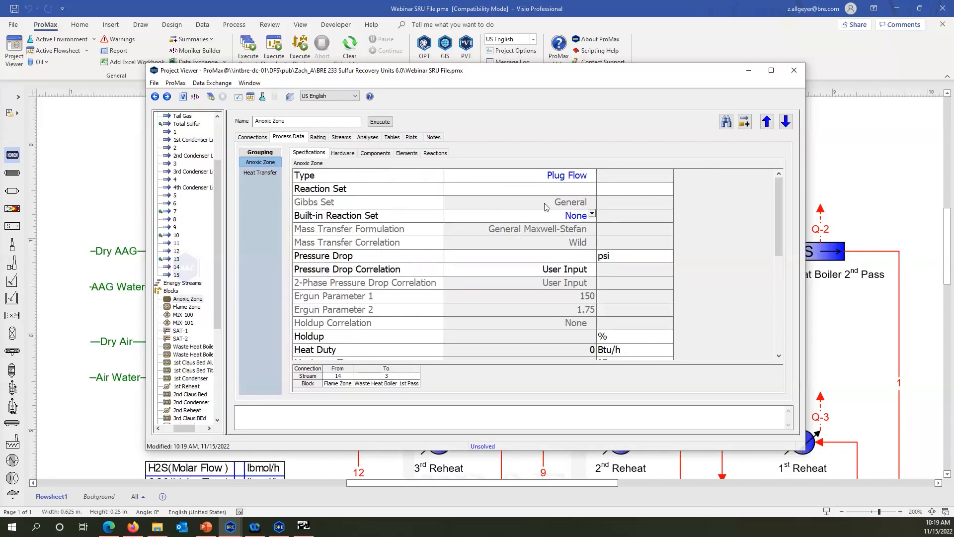
left_click(592, 215)
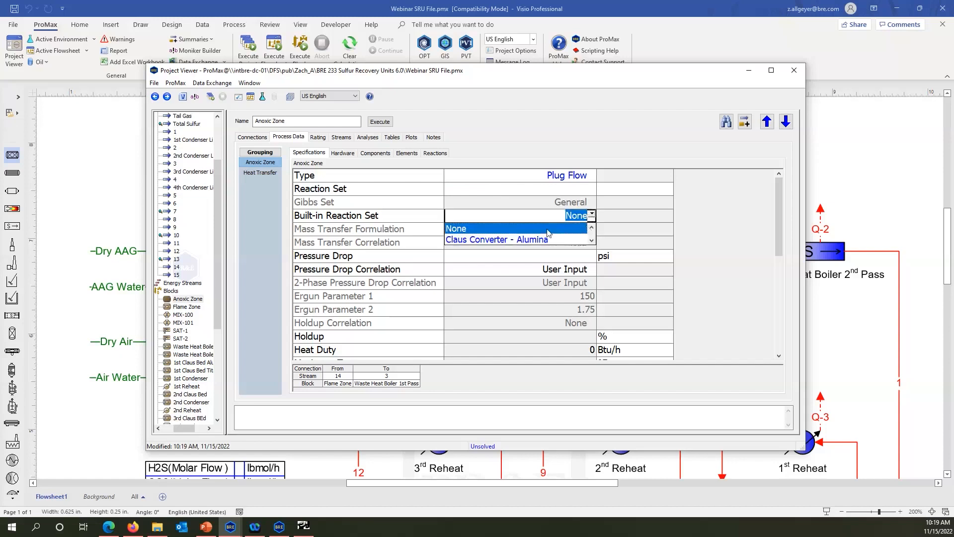
scroll(547, 233, "down", 2)
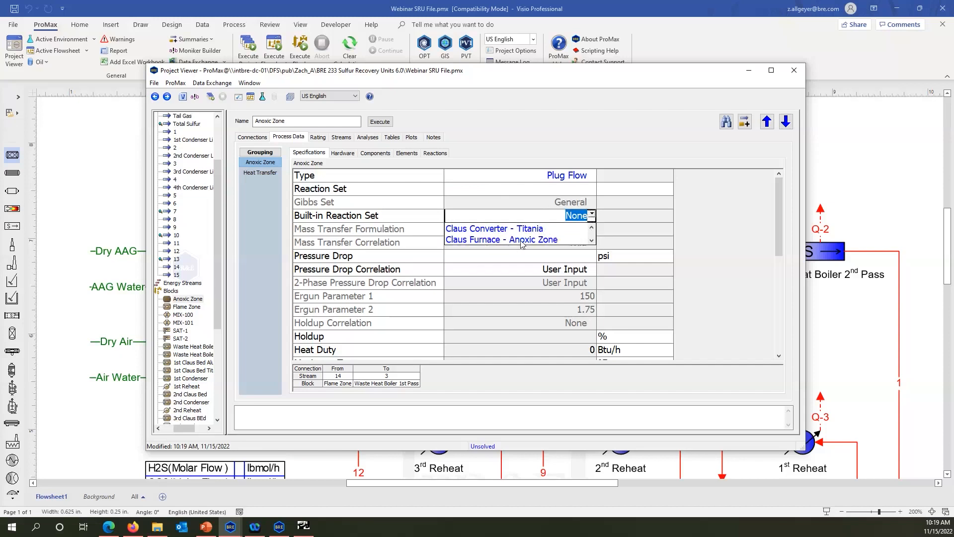
left_click(522, 240)
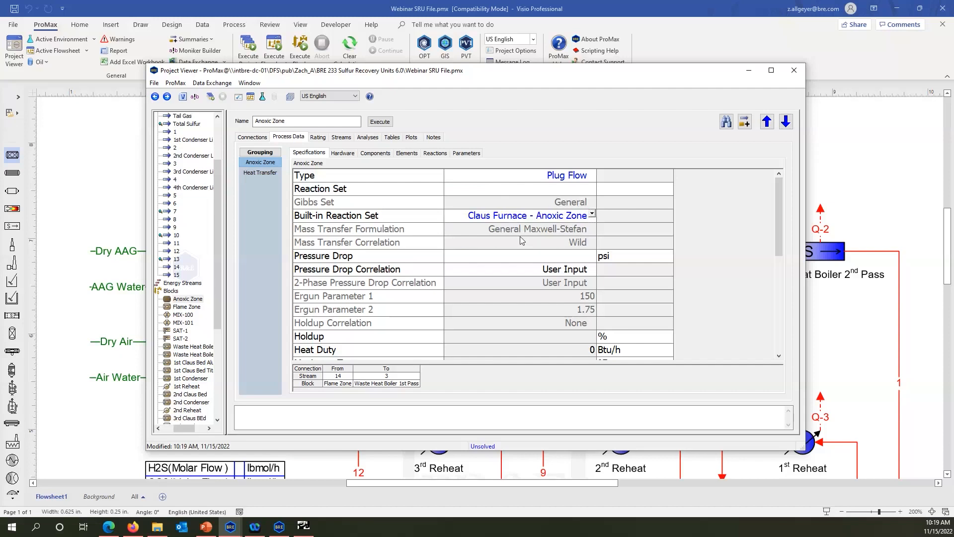
left_click(520, 258)
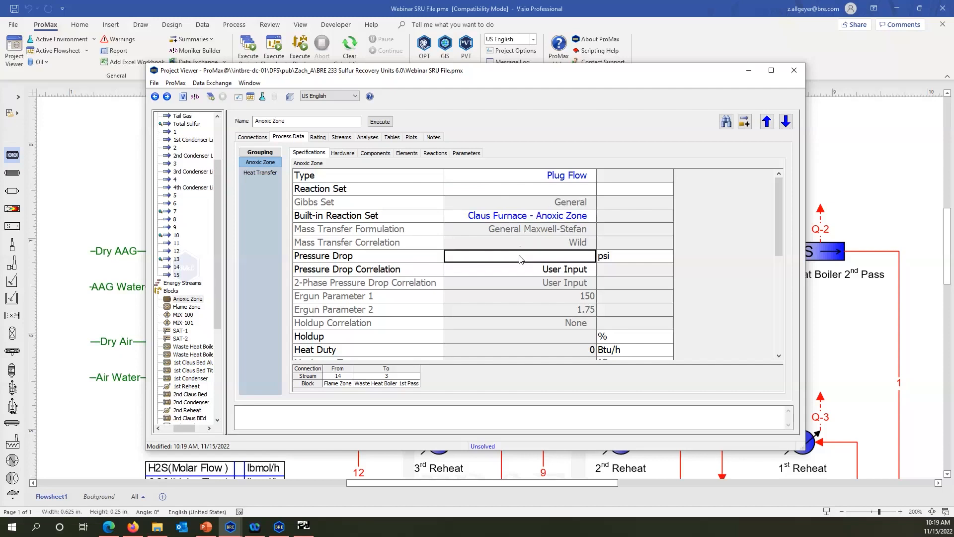
type("0.5")
key("Return")
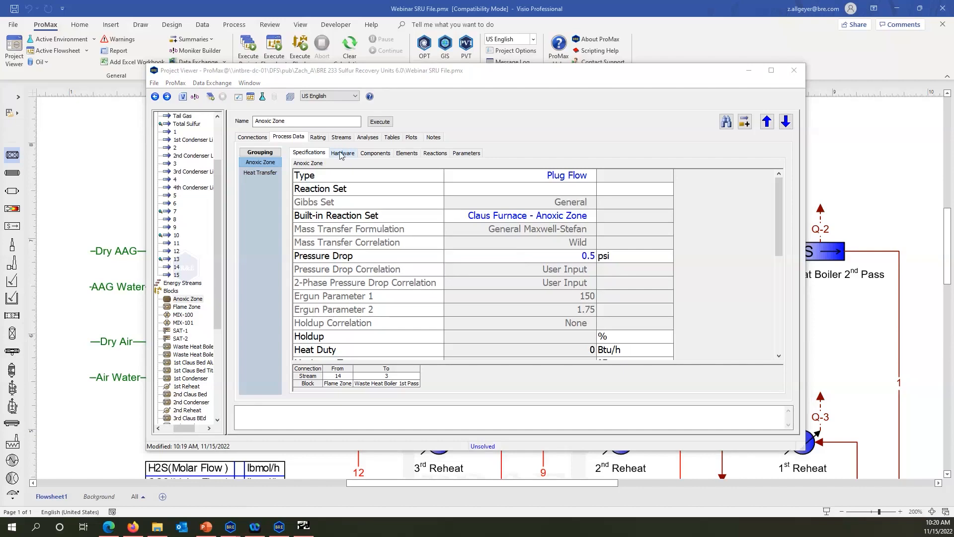
Set the Anoxic Zone's hardware tube count to 1 and its number of passes to 1.
left_click(342, 153)
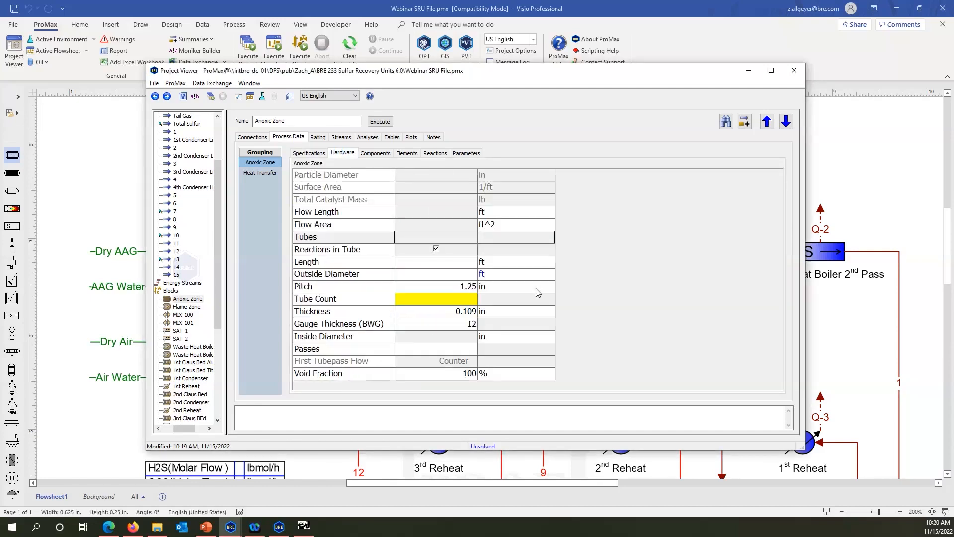
scroll(539, 298, "down", 1)
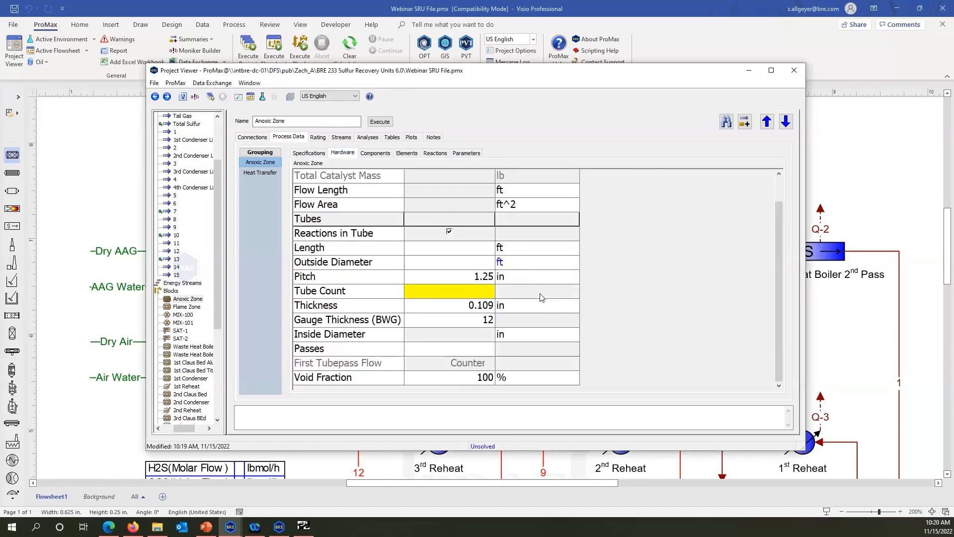
left_click(458, 295)
type("1")
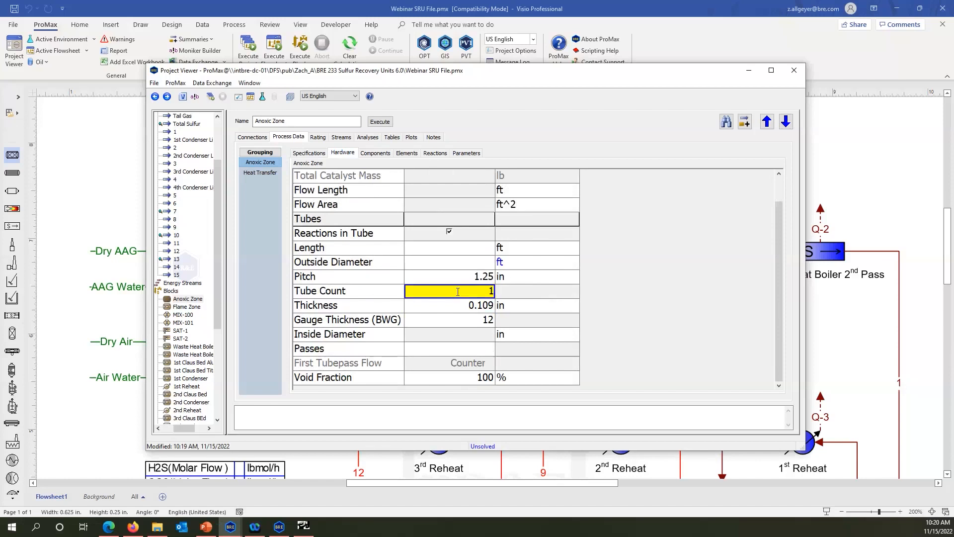
left_click(439, 350)
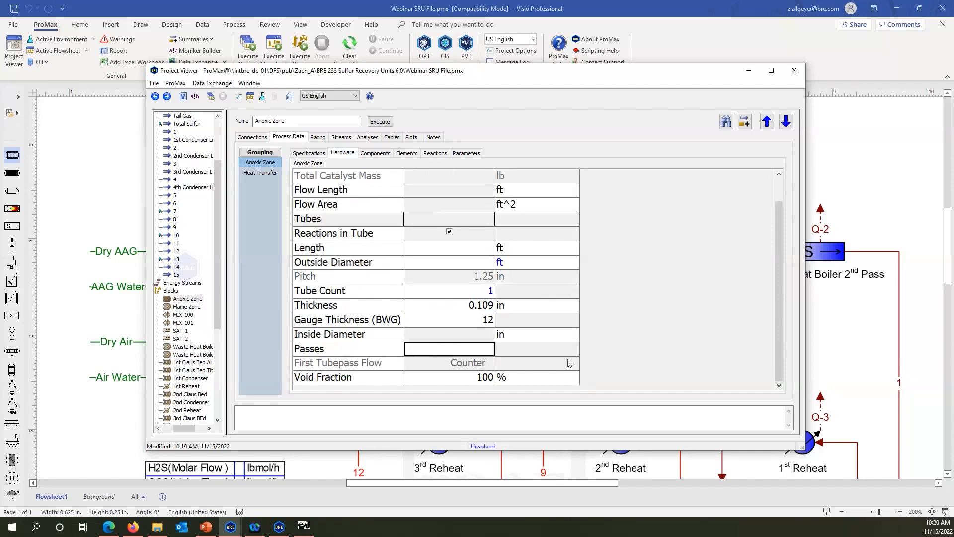
type("1")
key("Return")
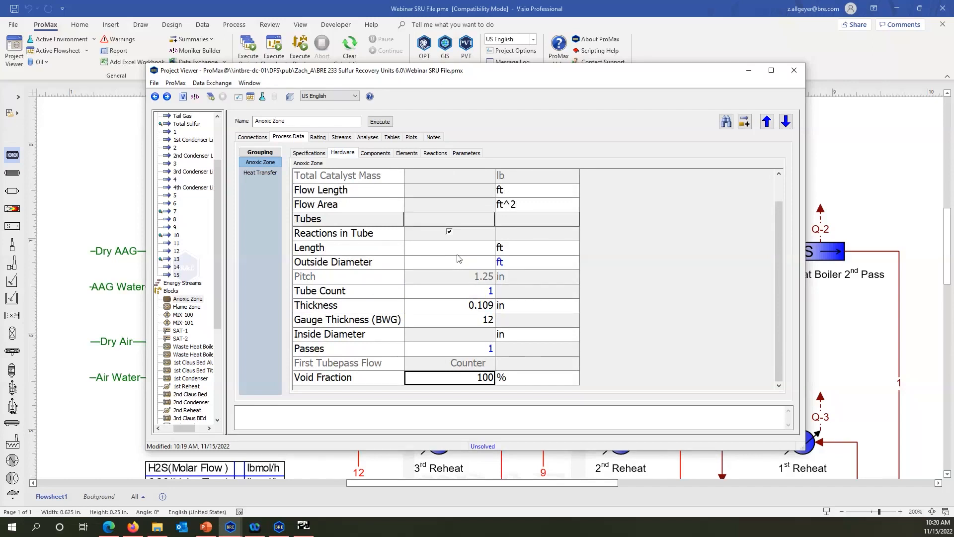
Set the Anoxic Zone's tube length to 4 ft and outside diameter to 2.5 ft, and execute the flowsheet.
left_click(410, 250)
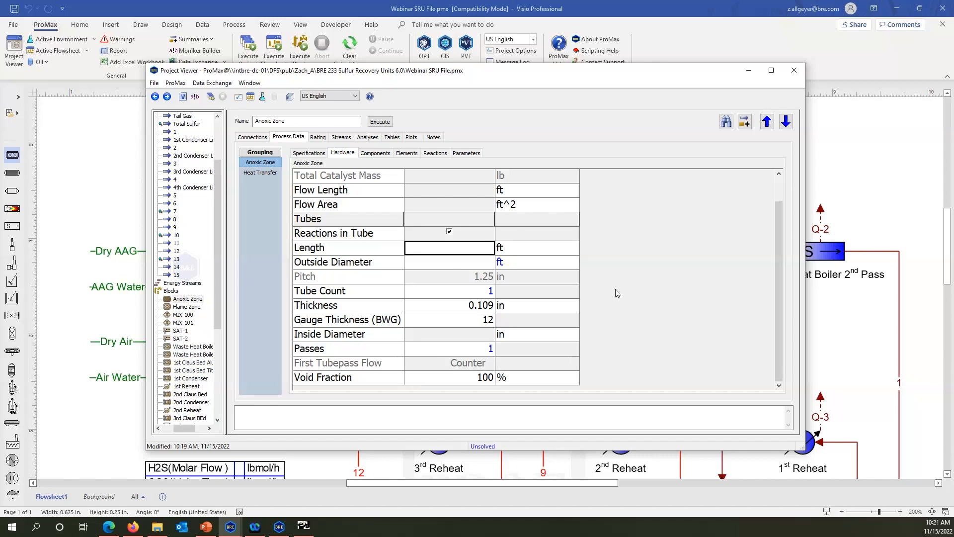
type("4")
key("Return")
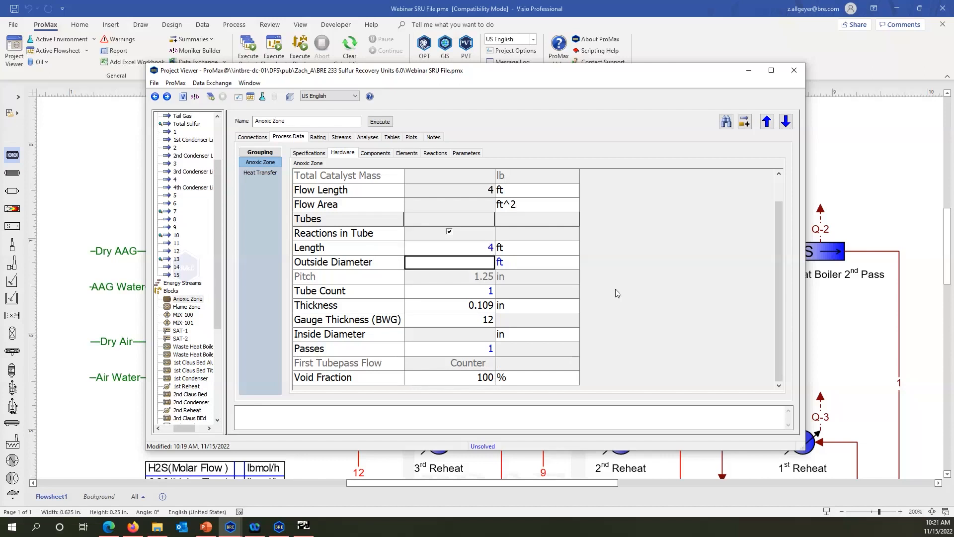
type("2.5")
key("Return")
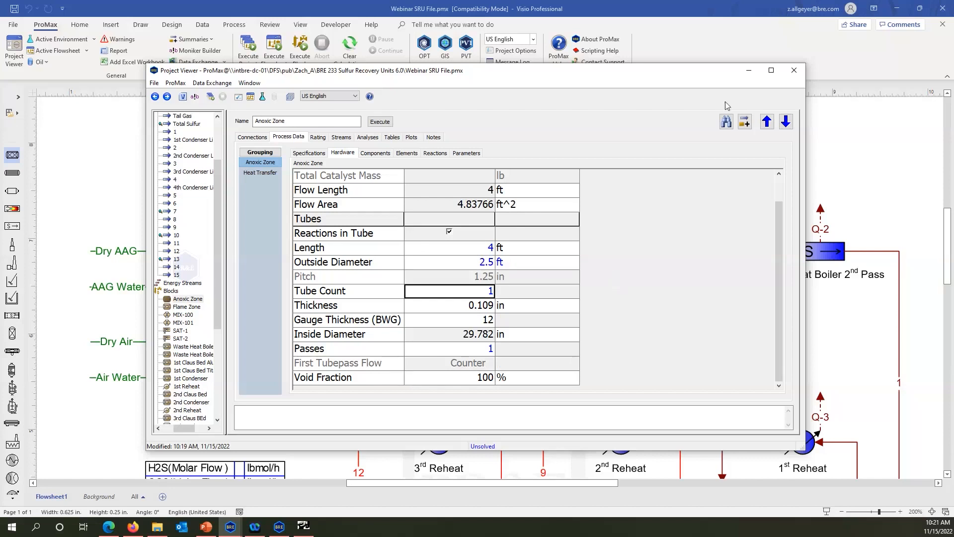
left_click(792, 72)
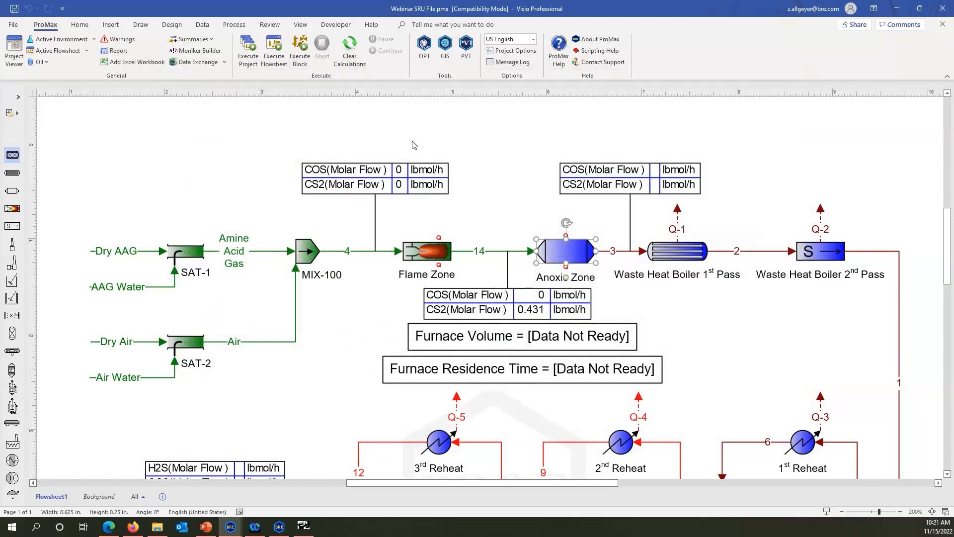
left_click(279, 63)
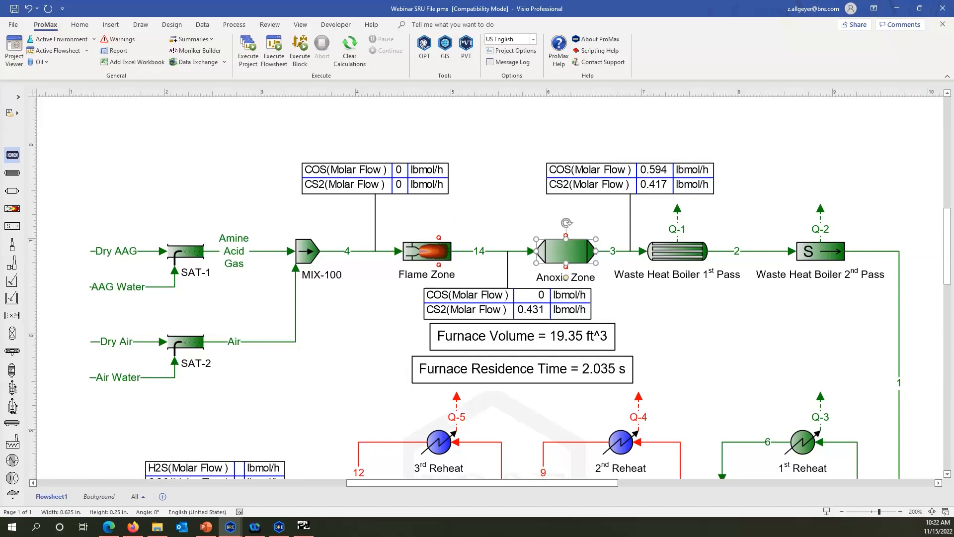
key("alt+Tab")
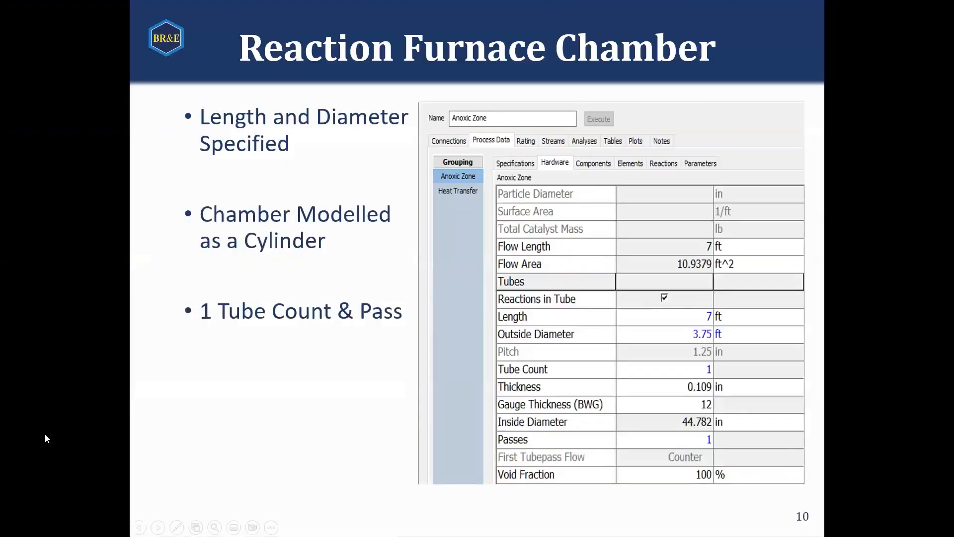
key("Right")
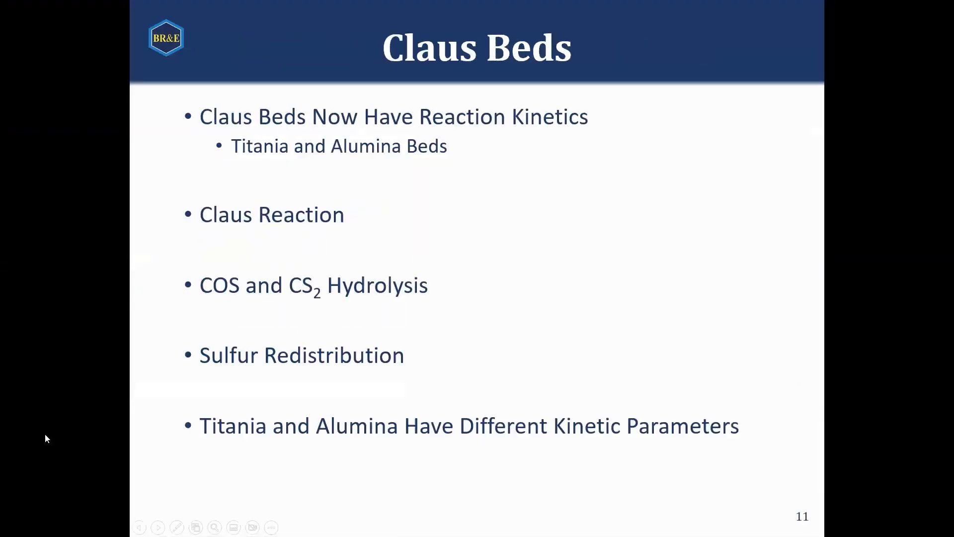
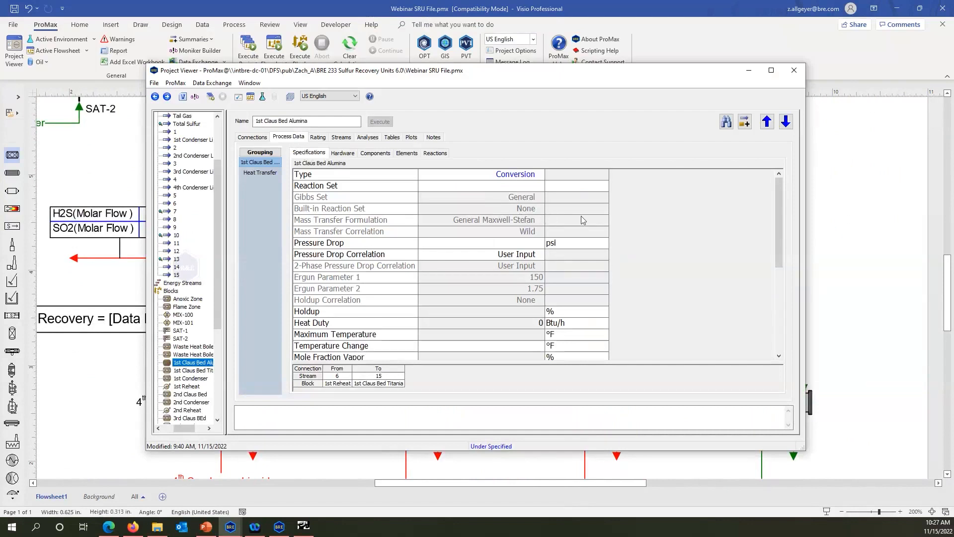
Set the 1st Claus Bed Alumina reactor's type to Plug Flow with the built-in reaction set Claus Converter - Alumina.
scroll(582, 223, "up", 2, "ctrl")
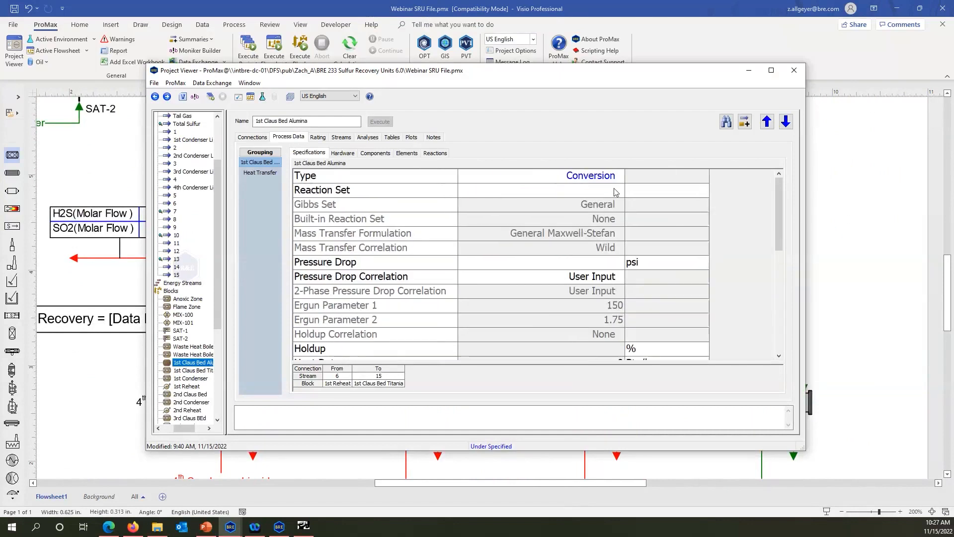
left_click(556, 180)
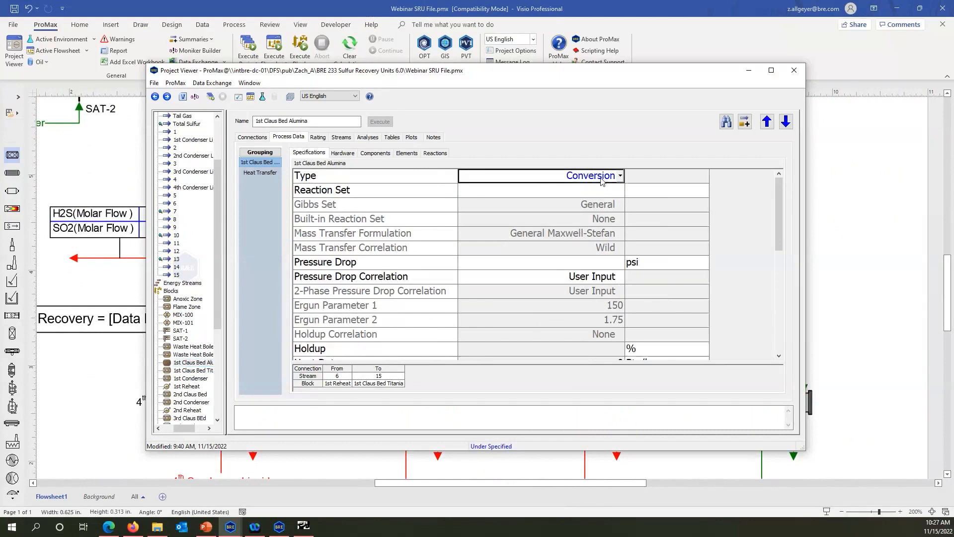
left_click(621, 176)
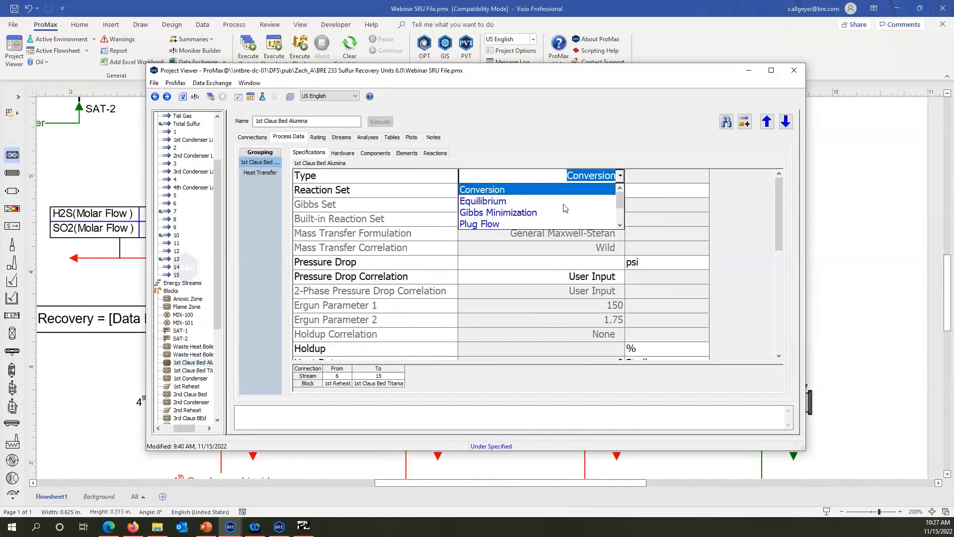
left_click(490, 224)
left_click(515, 221)
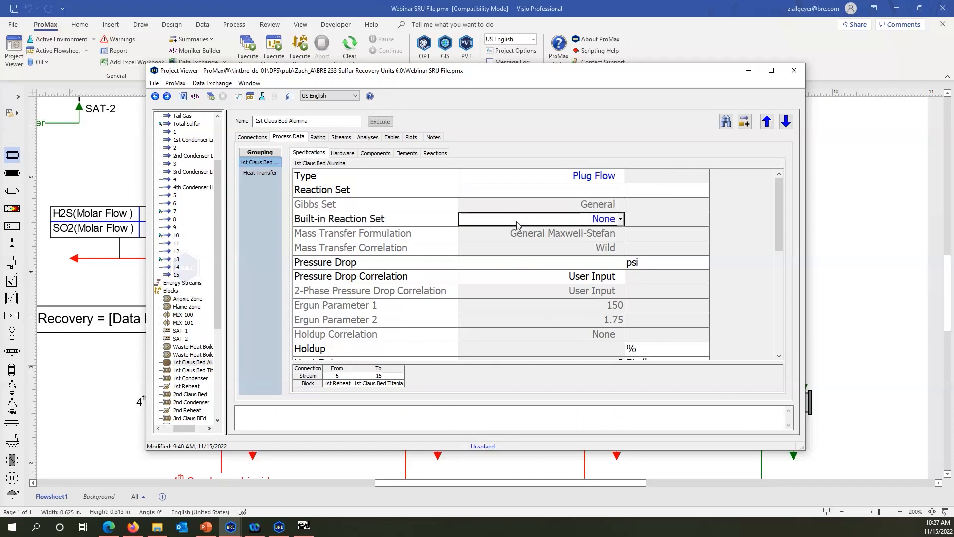
left_click(620, 219)
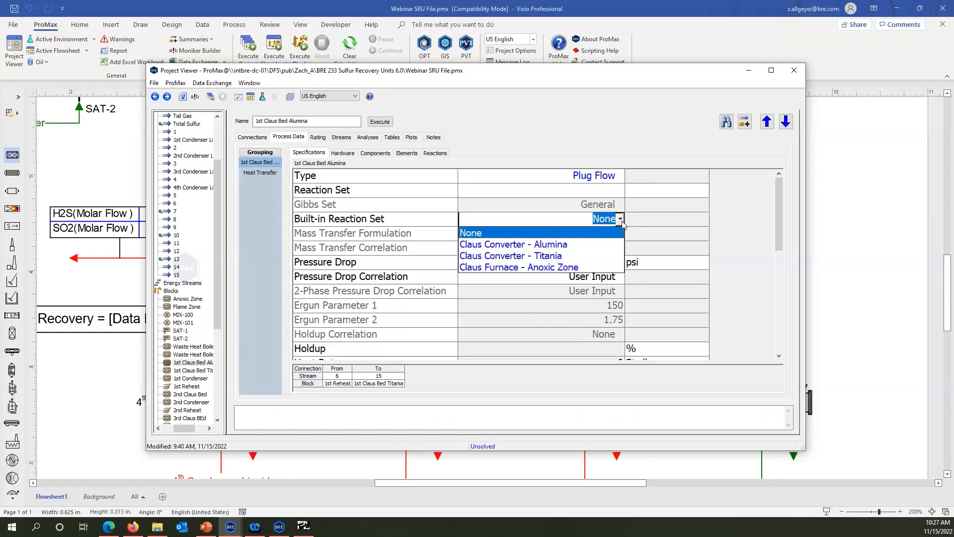
left_click(557, 245)
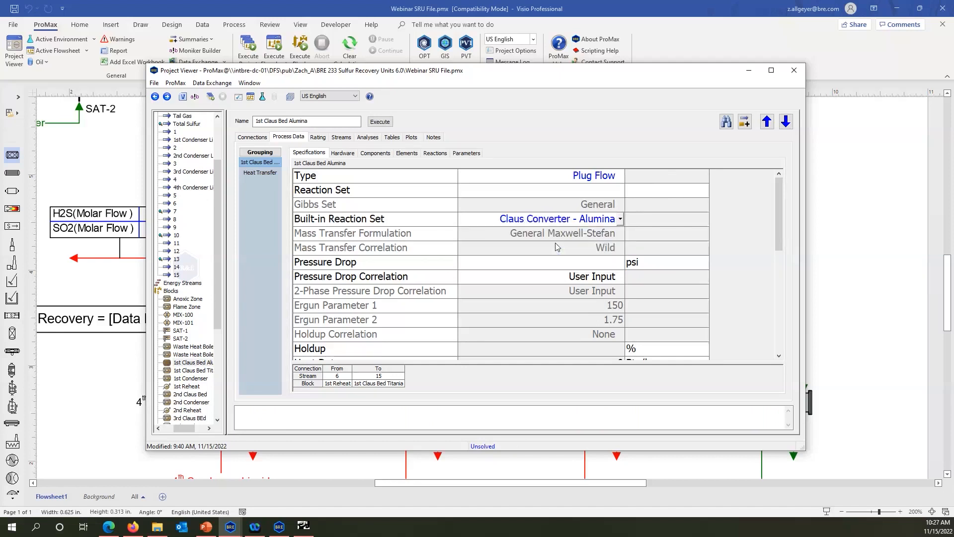
Give the 1st Claus Bed Alumina a pressure drop of 0.5 psi and a total catalyst mass of 1000 lb.
left_click(563, 264)
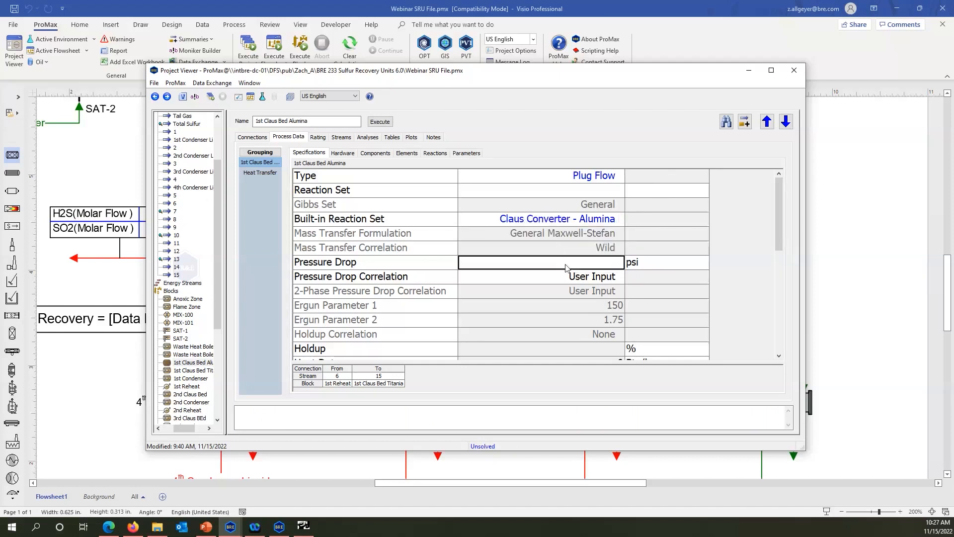
type("0.5")
key("Return")
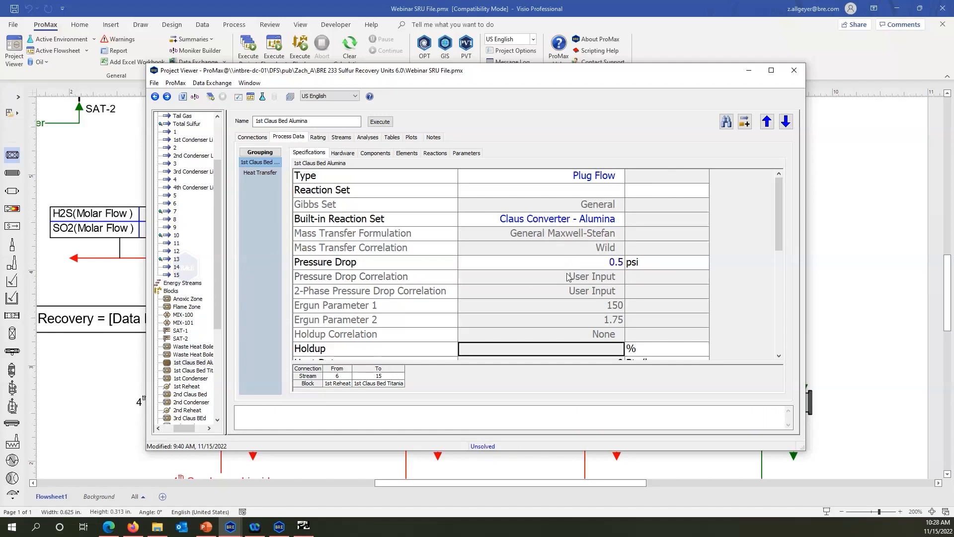
left_click(342, 154)
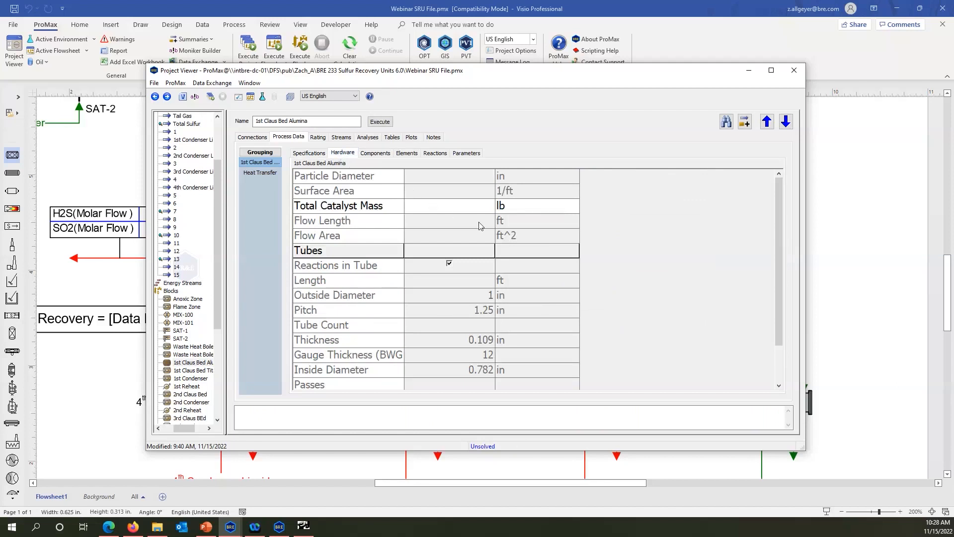
left_click(453, 213)
type("1000")
key("Return")
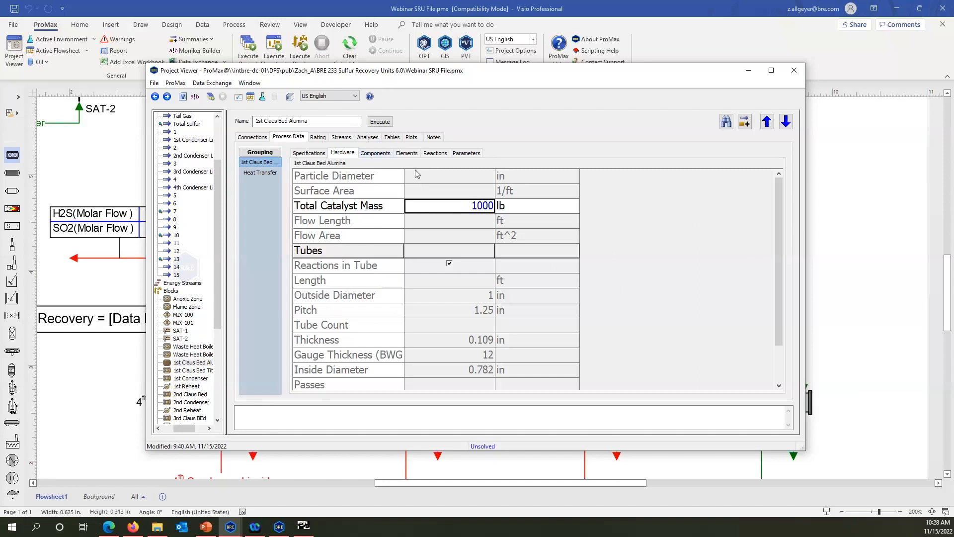
left_click(794, 70)
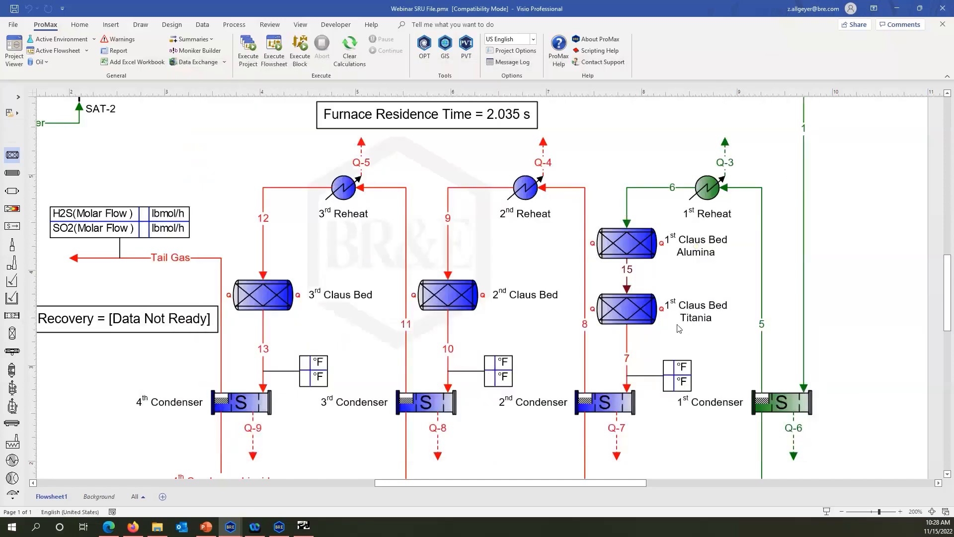
Set the 1st Claus Bed Titania reactor's type to Plug Flow with the built-in reaction set Claus Converter - Titania.
double_click(639, 308)
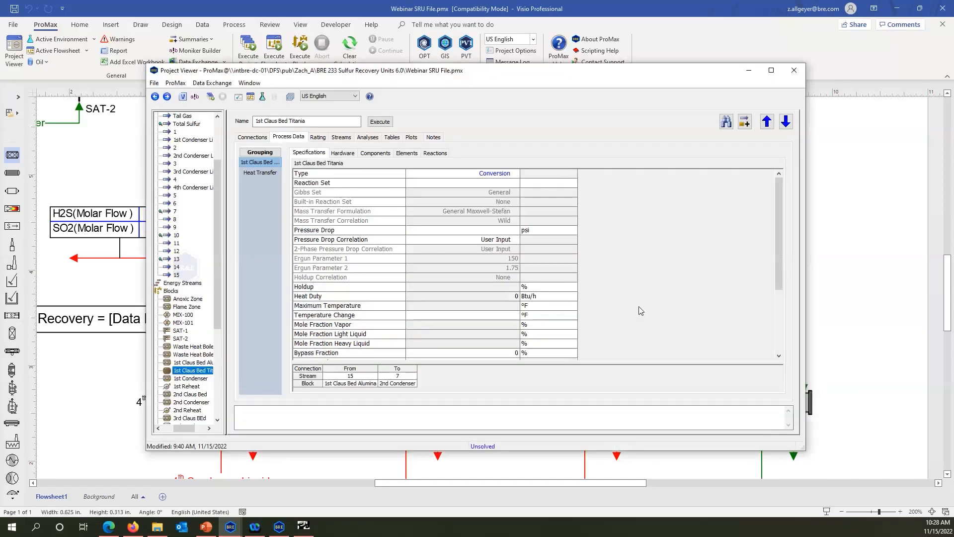
scroll(583, 252, "up", 3)
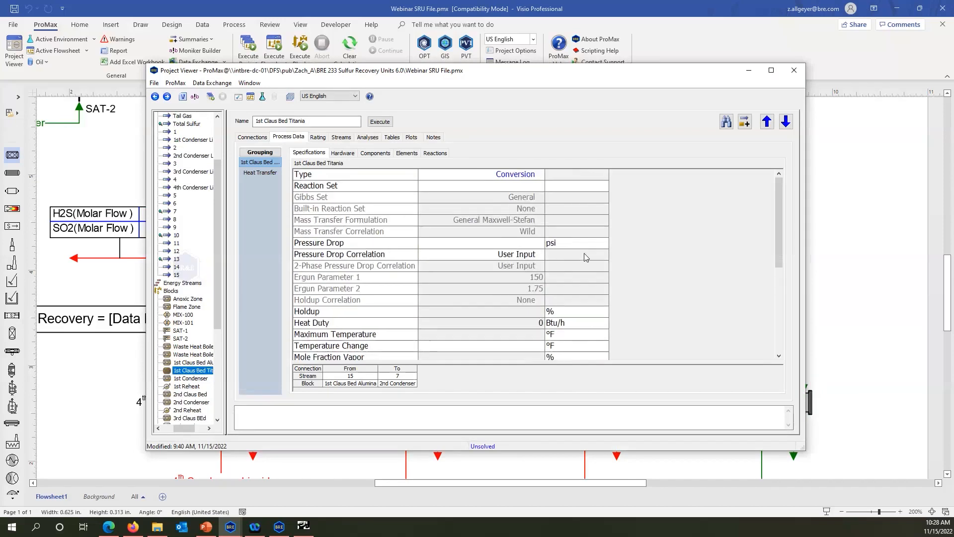
left_click(591, 175)
left_click(592, 175)
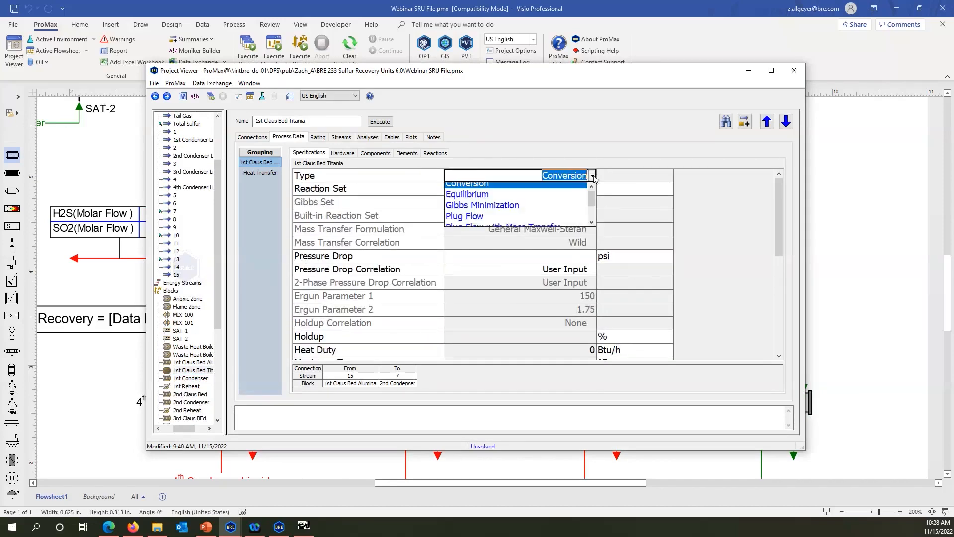
left_click(500, 221)
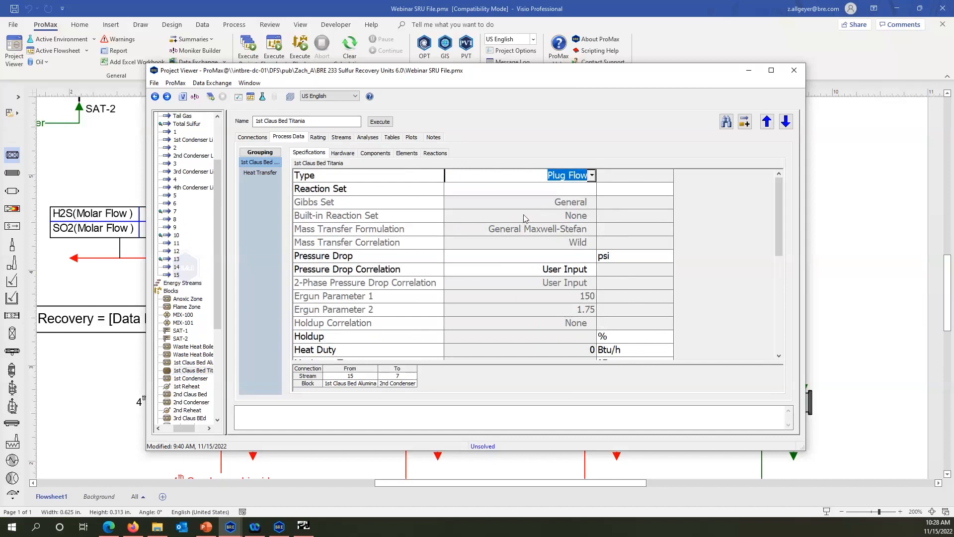
left_click(525, 218)
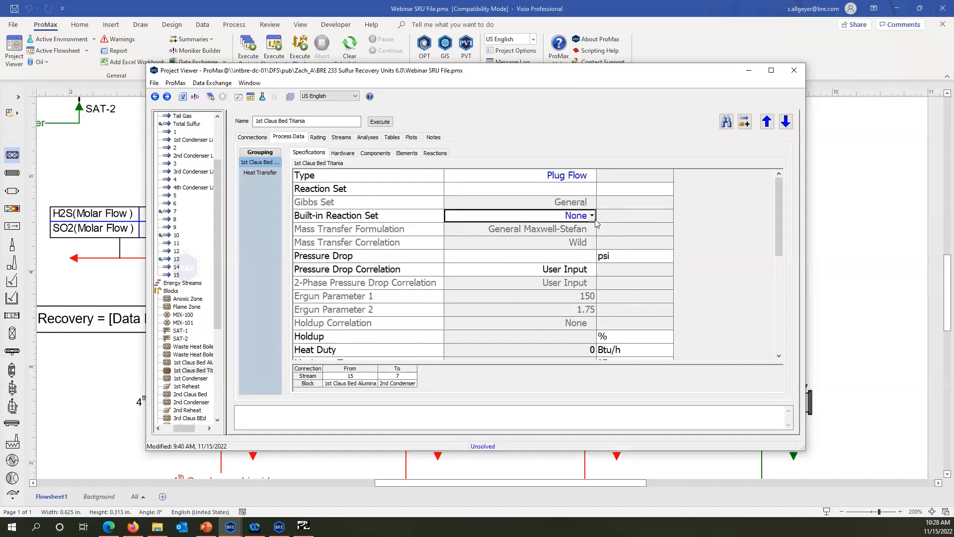
left_click(593, 217)
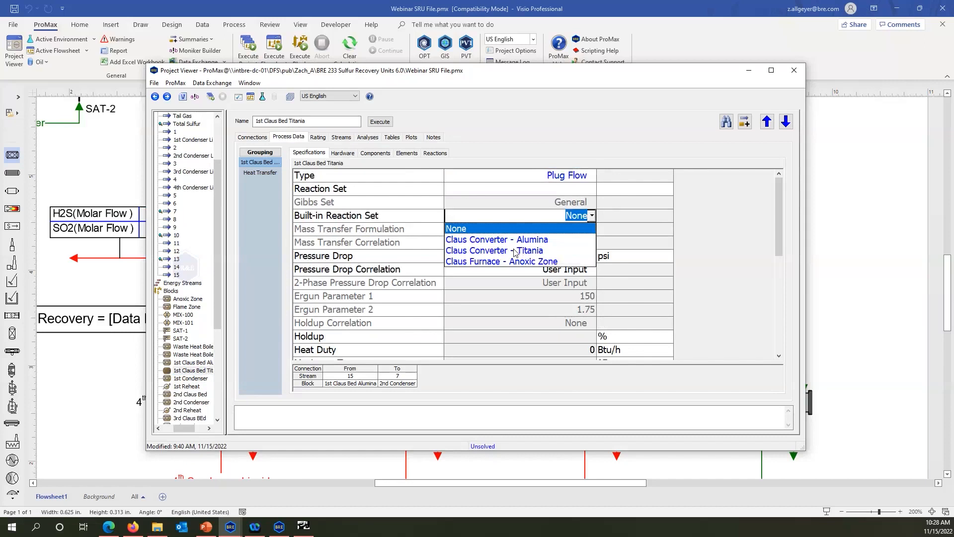
left_click(515, 251)
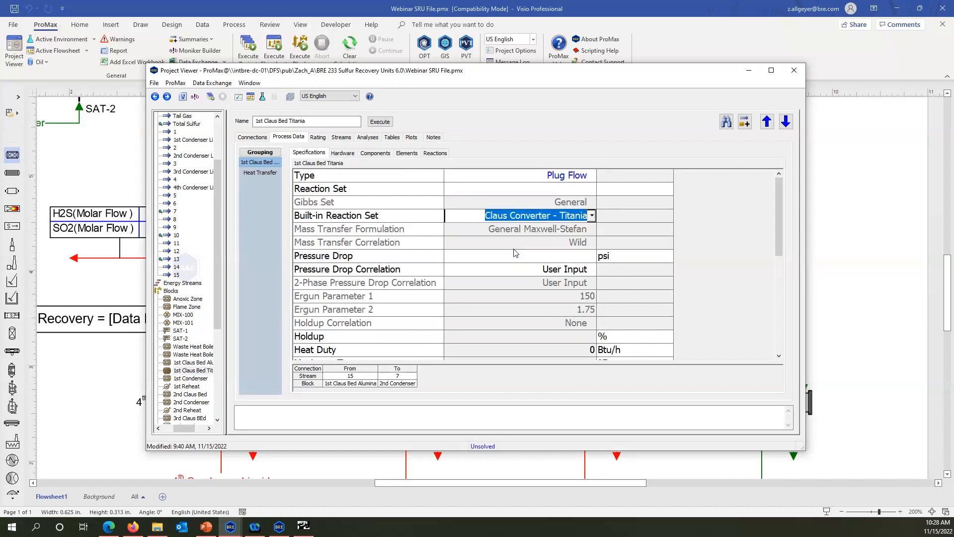
Give the 1st Claus Bed Titania a pressure drop of 0.5 psi and a total catalyst mass of 2500 lb, and execute the flowsheet.
left_click(507, 257)
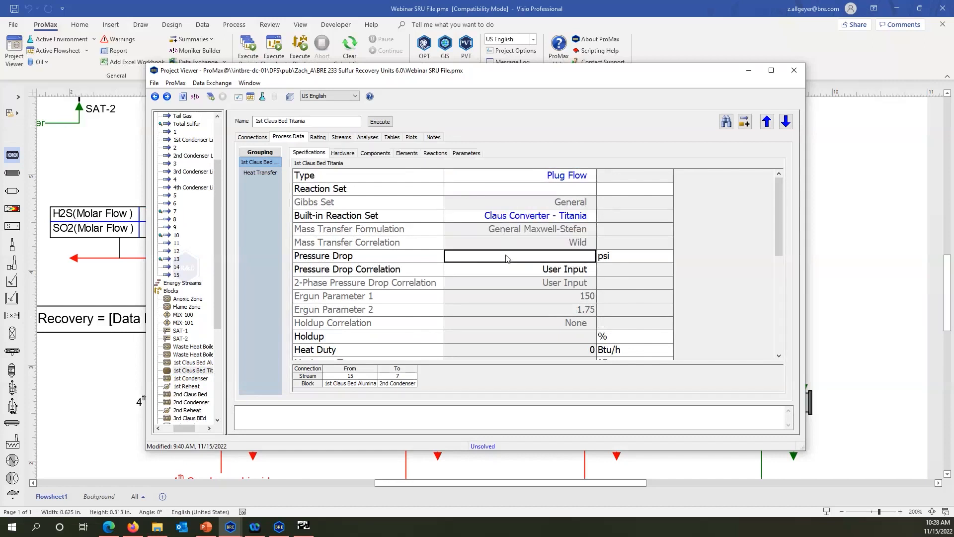
type("0.5")
key("Return")
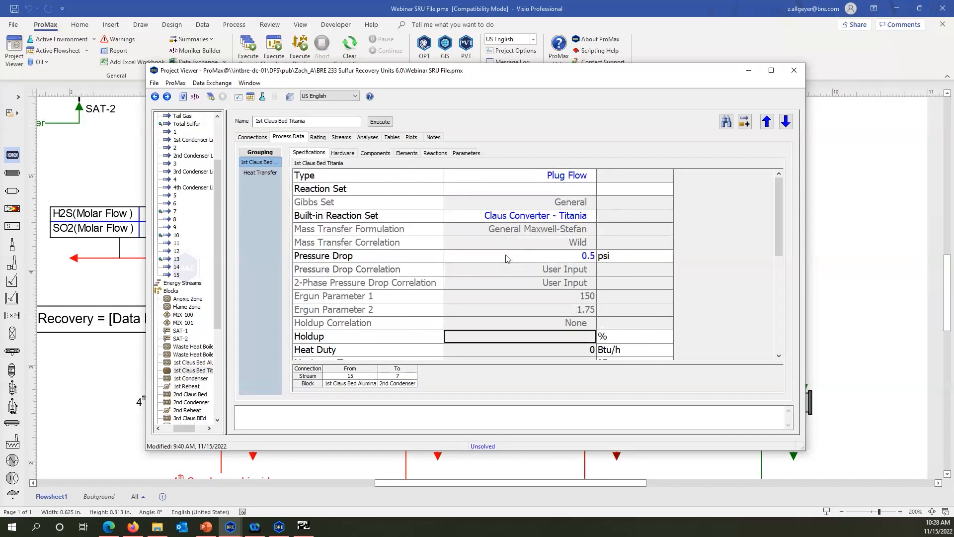
left_click(343, 153)
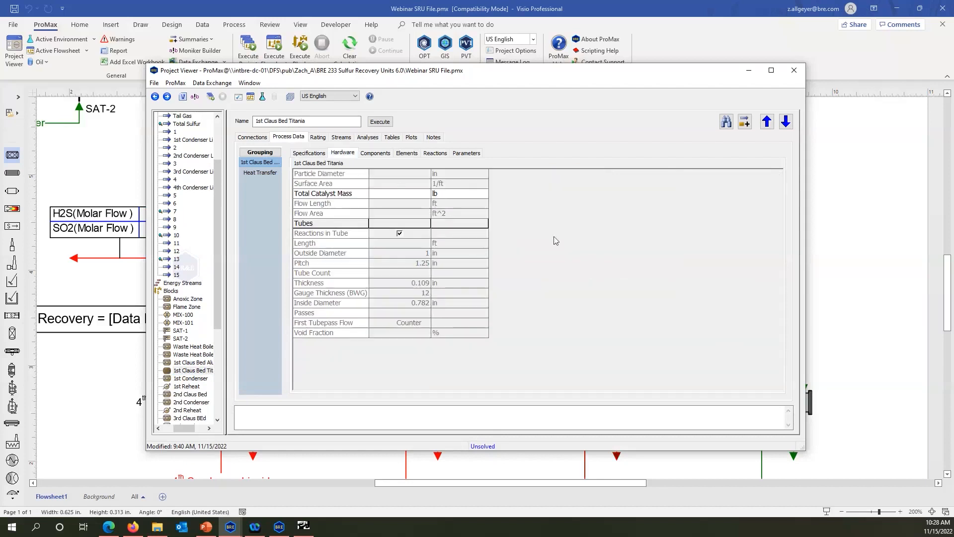
scroll(570, 244, "up", 3)
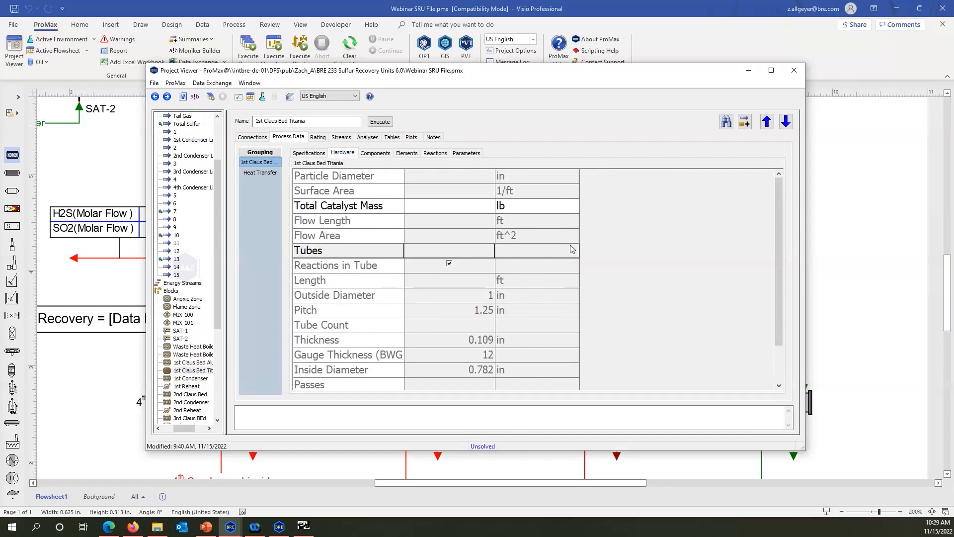
left_click(472, 212)
type("2500")
key("Return")
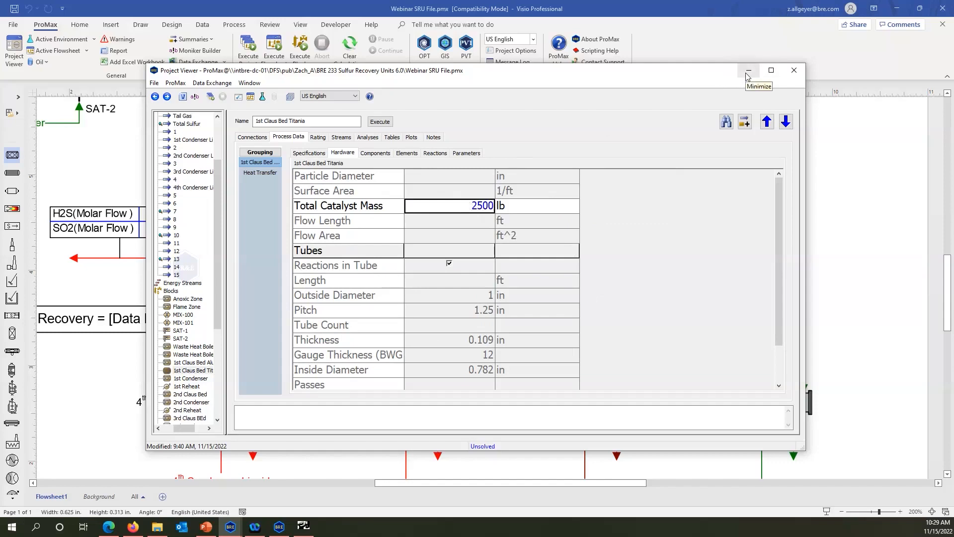
left_click(792, 77)
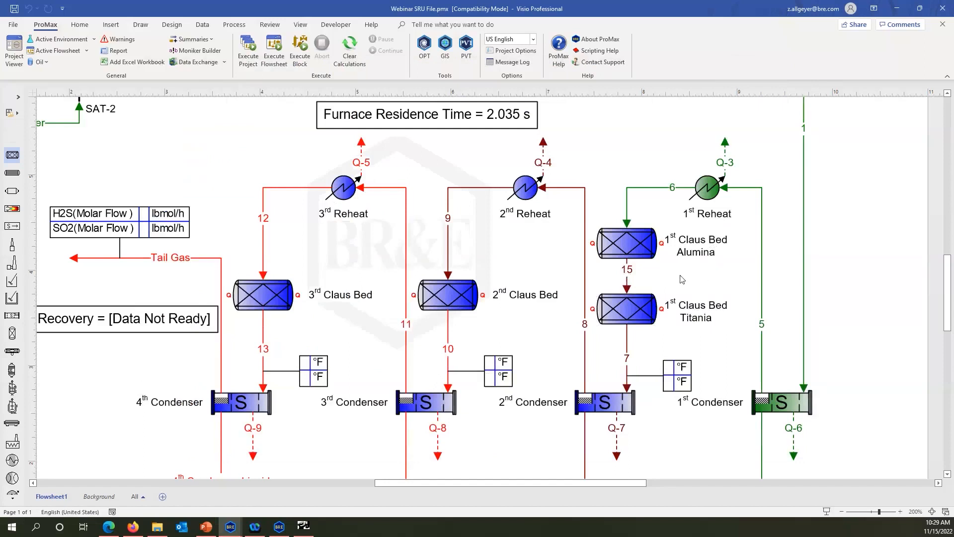
left_click(278, 55)
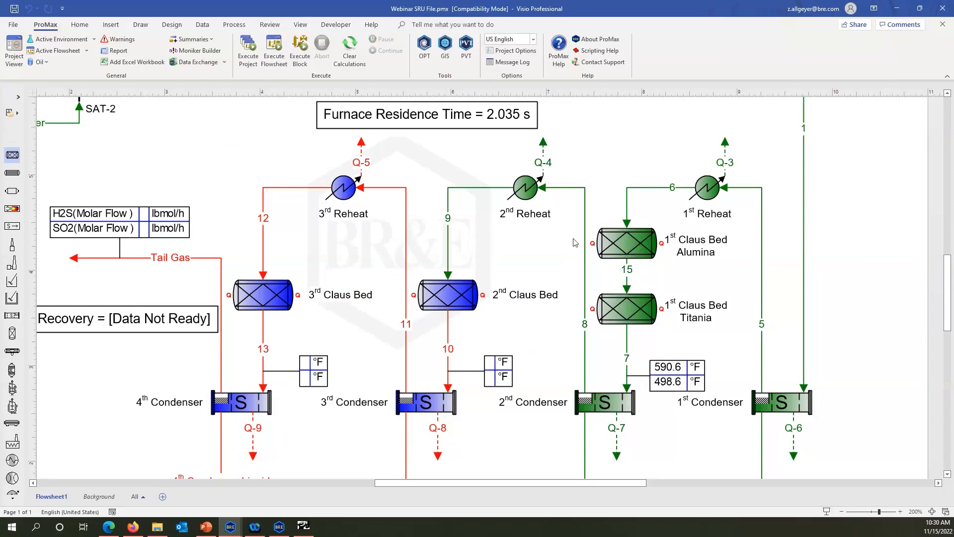
Examine the component conversions of the 1st Claus Bed Alumina reactor, including H2S, SO2 and the S2 to S8 sulfur species.
mouse_move(627, 249)
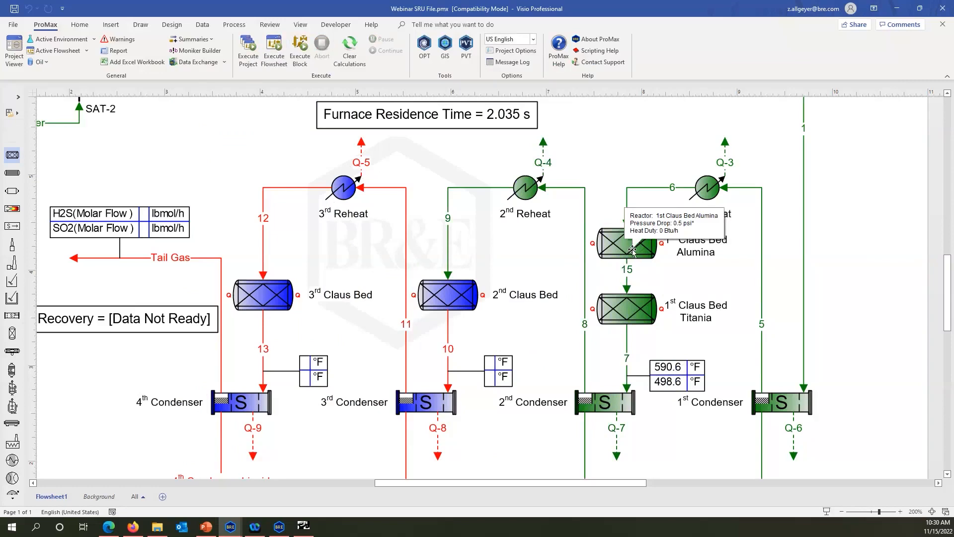
double_click(633, 251)
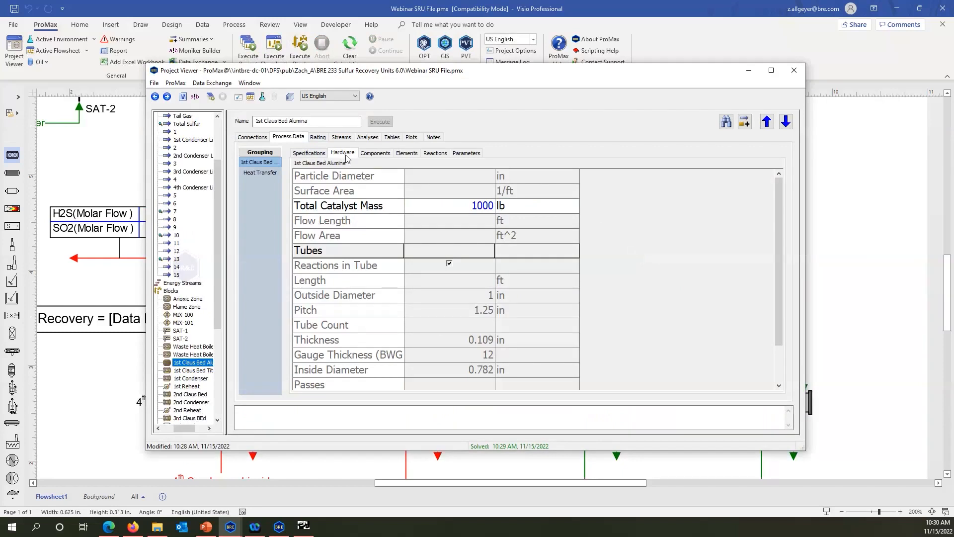
left_click(375, 153)
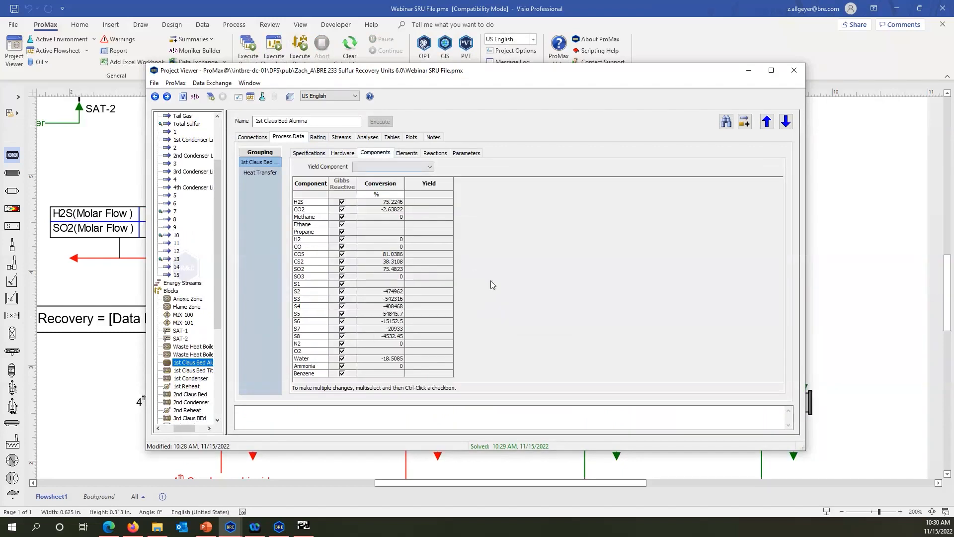
scroll(514, 301, "up", 3, "ctrl")
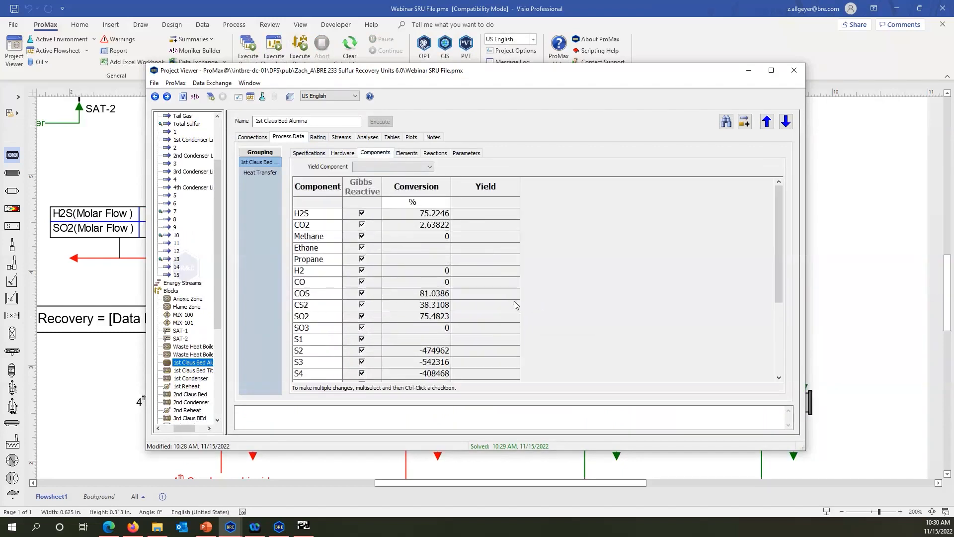
scroll(493, 257, "down", 1)
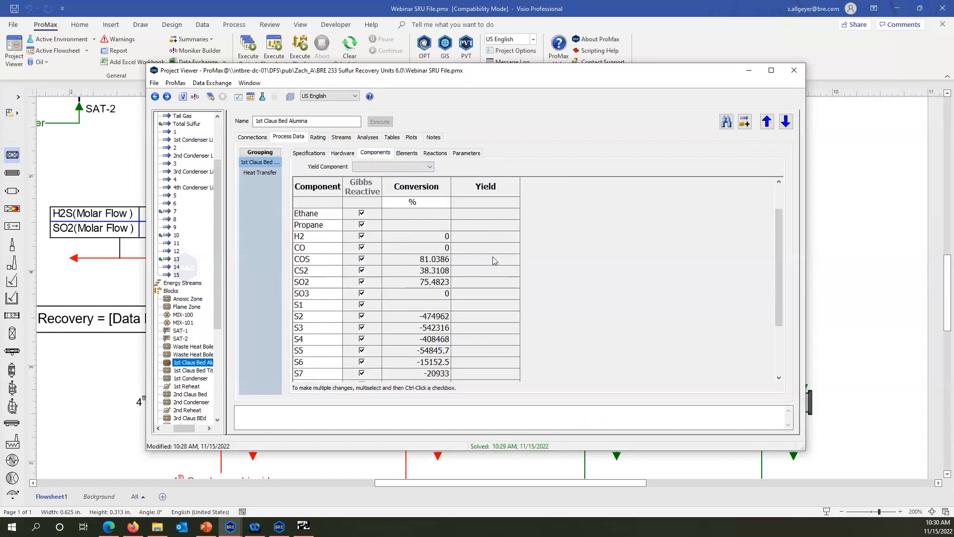
scroll(493, 256, "up", 1)
left_click(425, 215)
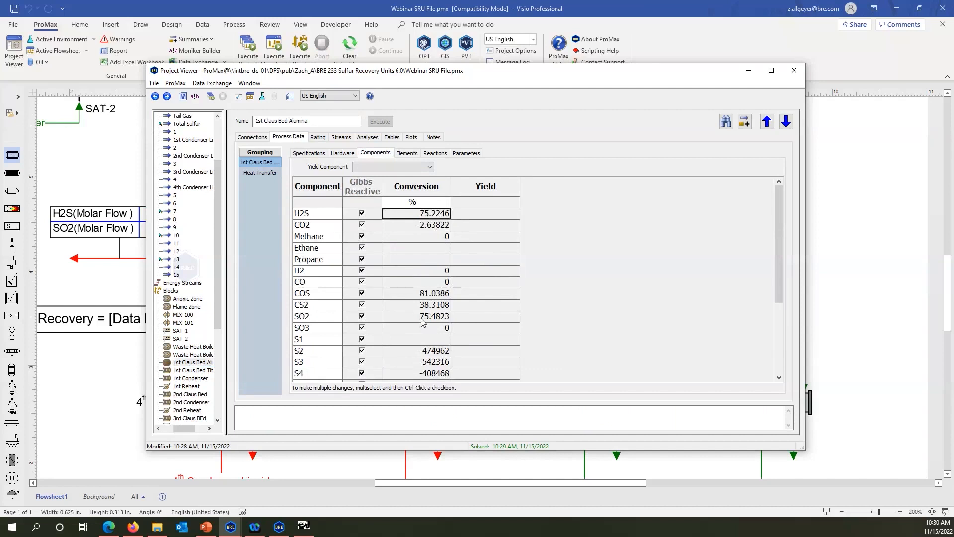
mouse_move(422, 321)
scroll(422, 320, "down", 3)
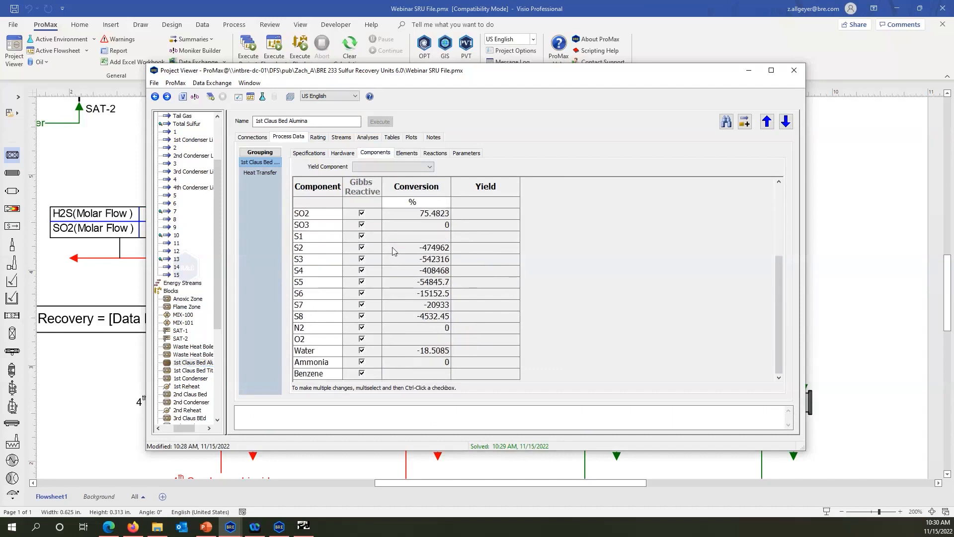
left_click_drag(392, 247, 402, 316)
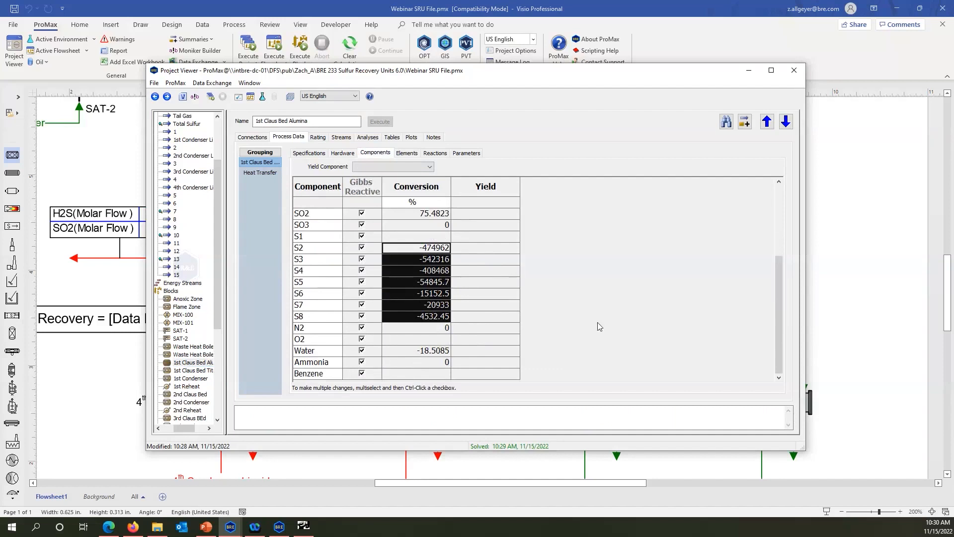
left_click(488, 282)
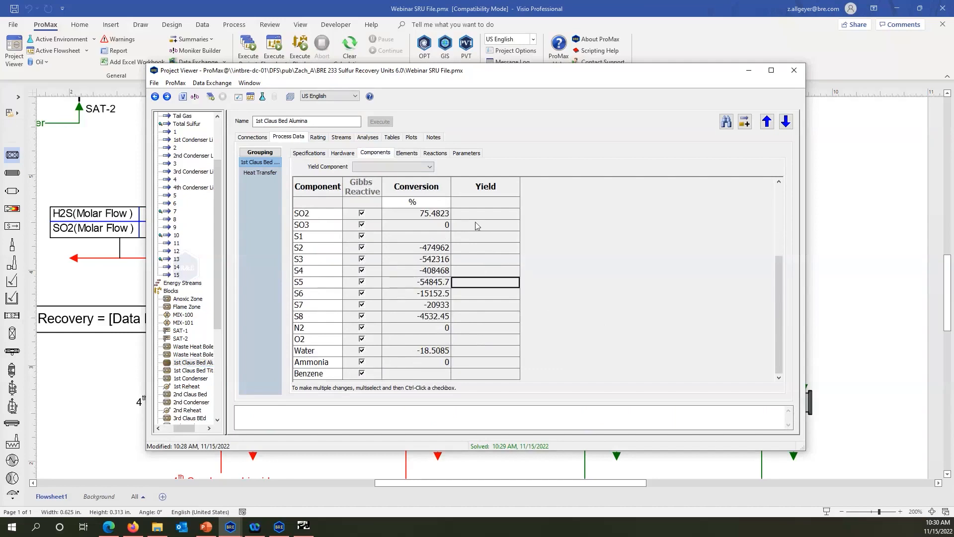
Examine the reaction equations and extents calculated for the 1st Claus Bed Alumina reactor.
left_click(441, 155)
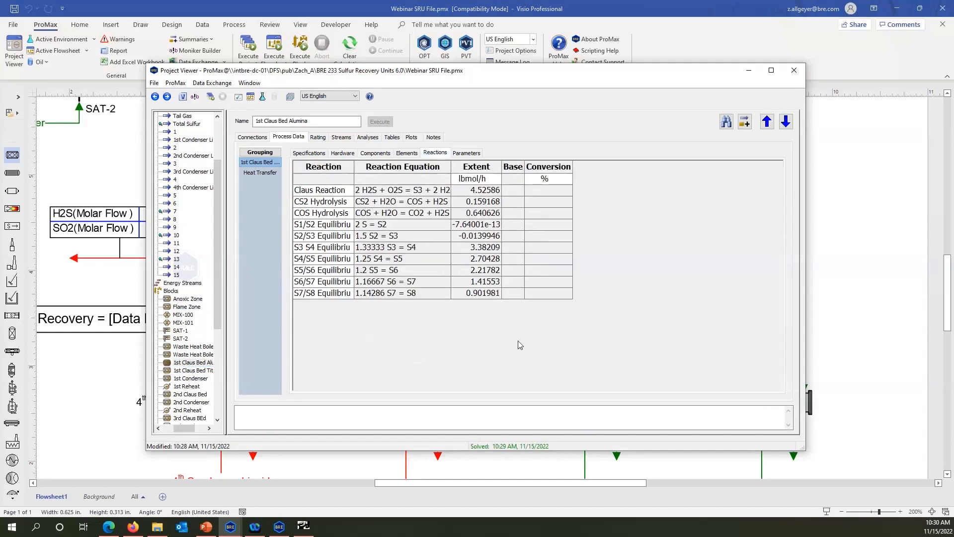
scroll(518, 341, "up", 2)
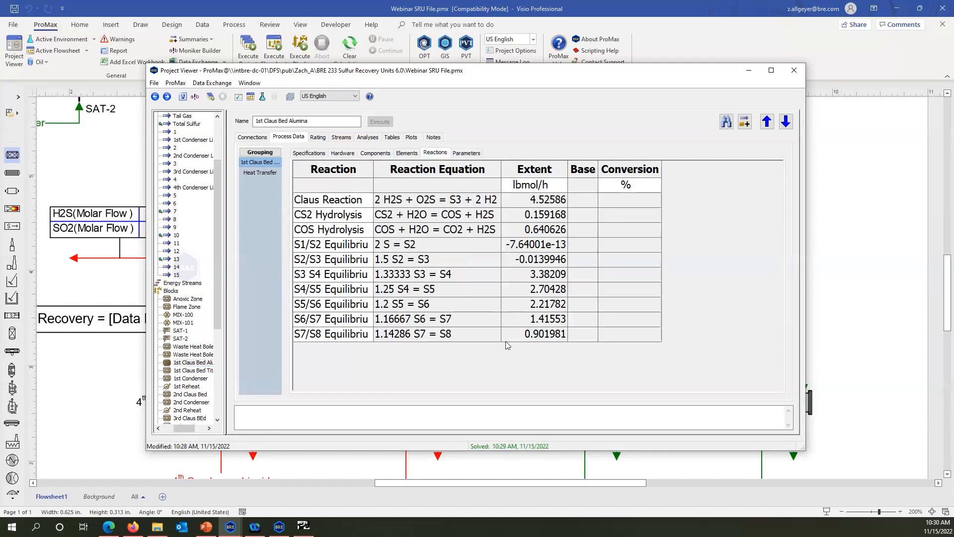
mouse_move(507, 345)
key("alt+Tab")
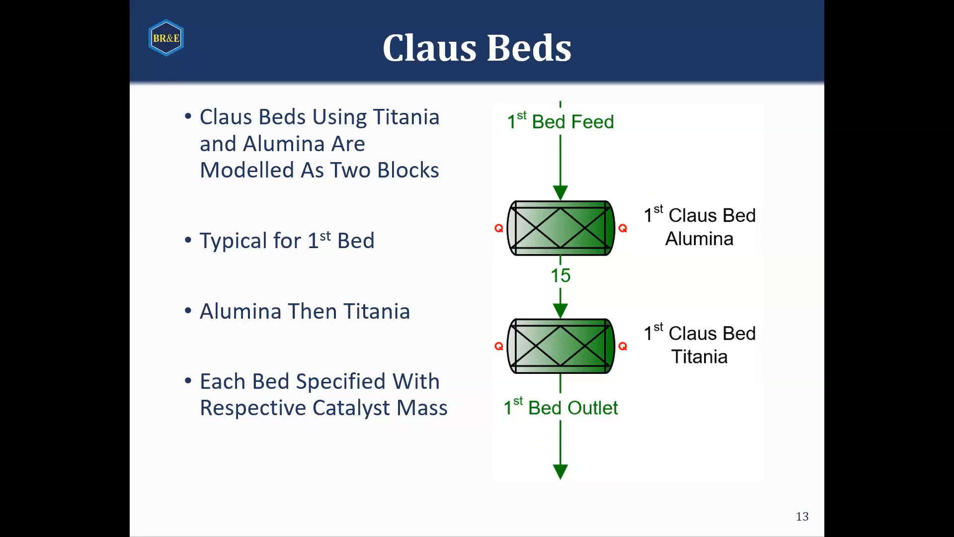
key("Right")
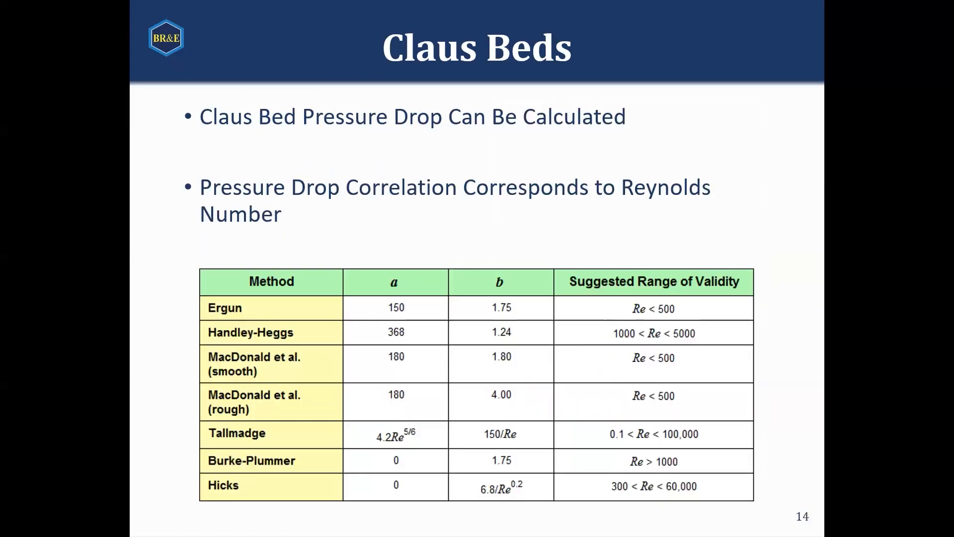
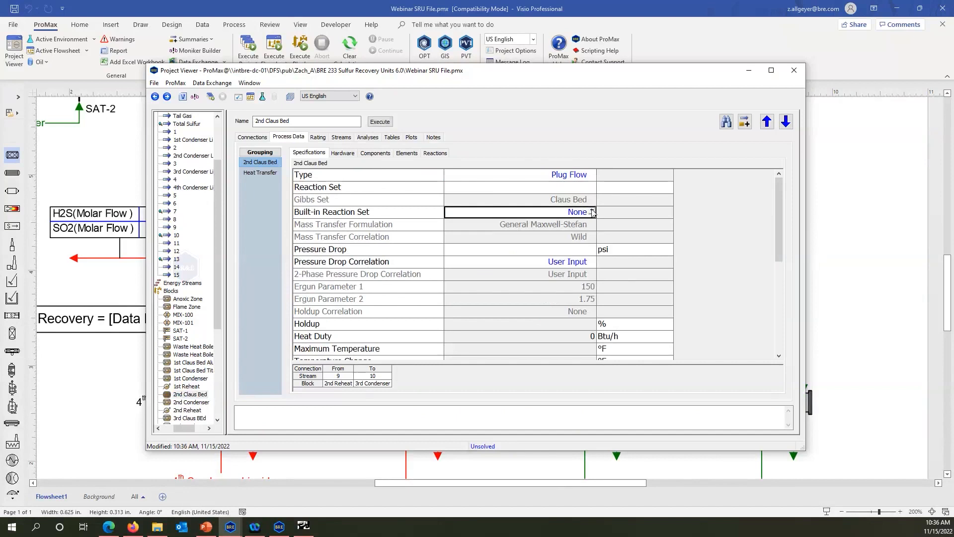
Give the 2nd Claus Bed the built-in reaction set Claus Converter - Alumina and the Ergun pressure drop correlation.
left_click(593, 212)
left_click(539, 236)
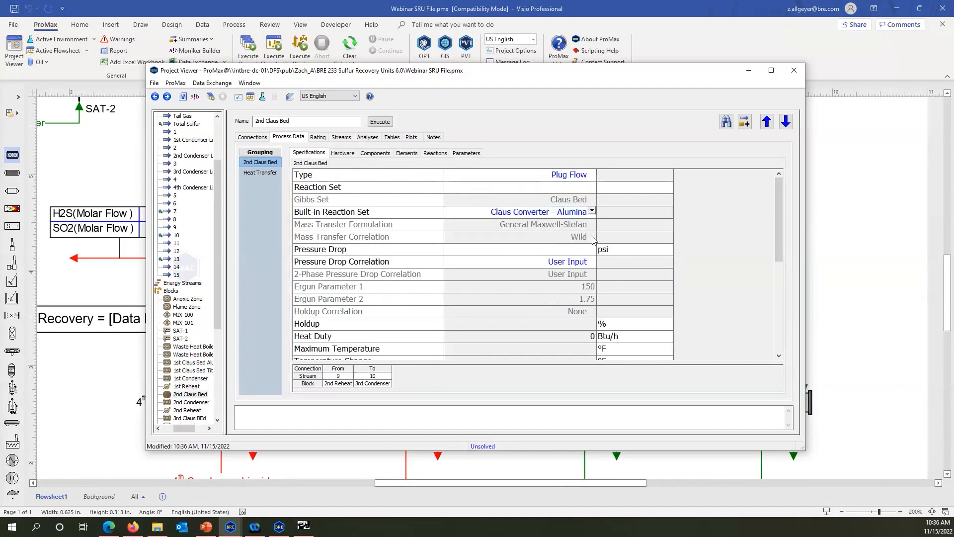
left_click(465, 252)
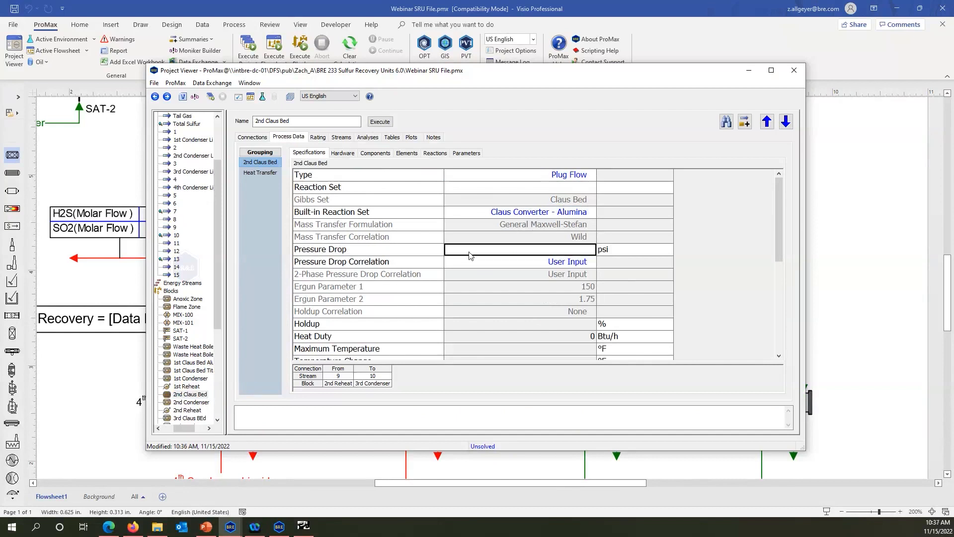
left_click(452, 265)
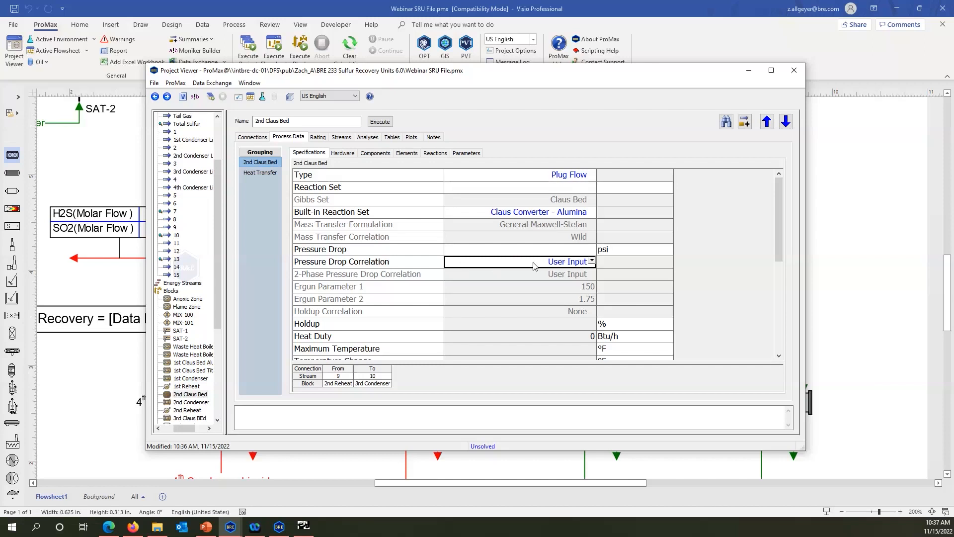
left_click(593, 262)
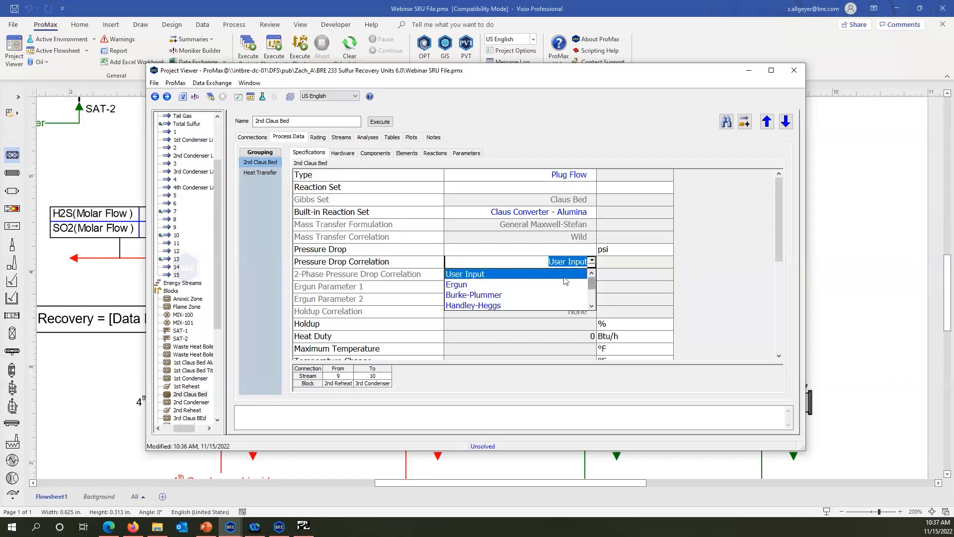
left_click(476, 284)
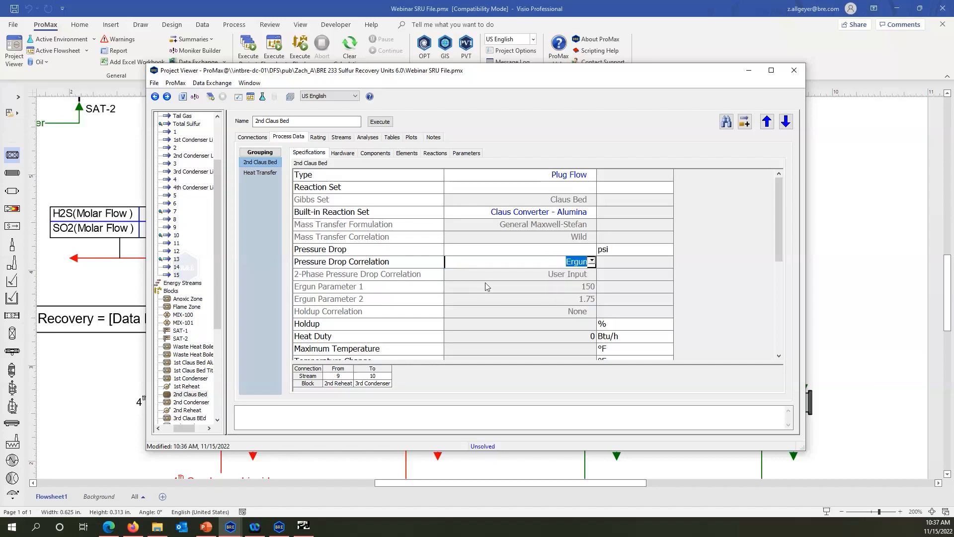
left_click(486, 283)
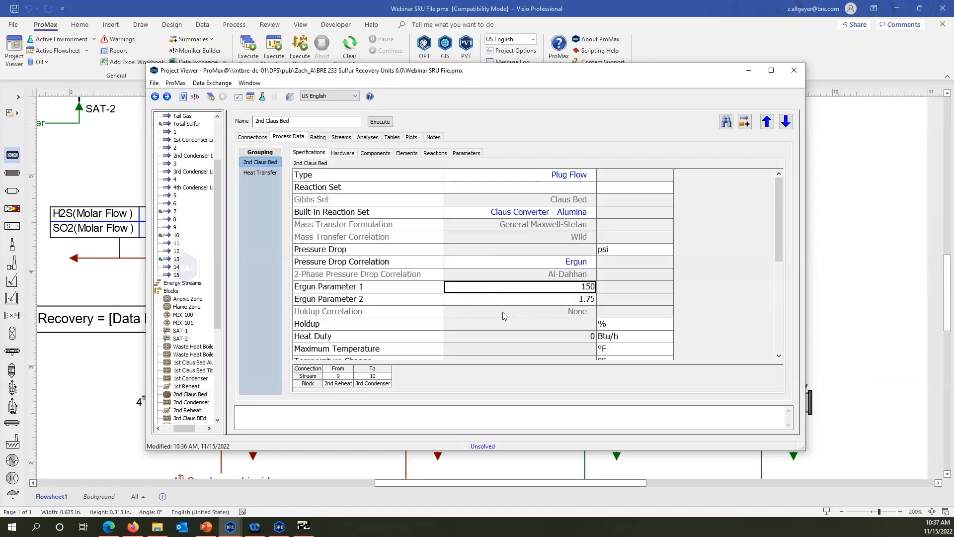
Set the 2nd Claus Bed's total catalyst mass to 2000 lb and its particle diameter to 0.25 in.
left_click(343, 154)
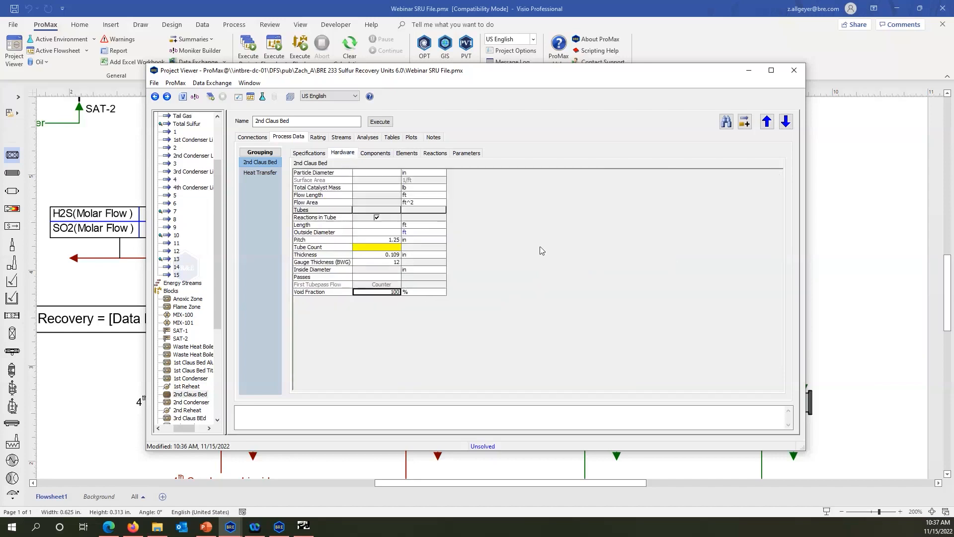
scroll(542, 251, "up", 3)
left_click(471, 211)
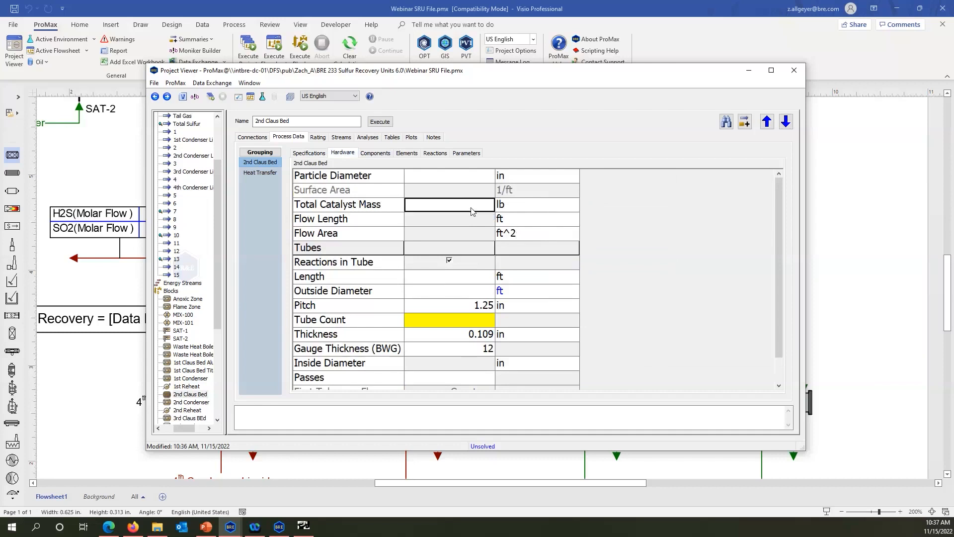
type("2000")
key("Return")
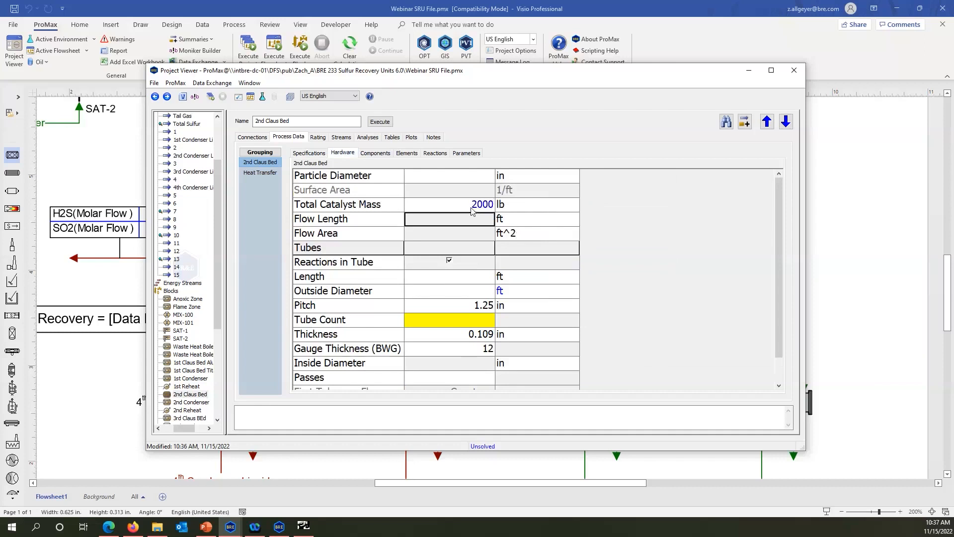
left_click(451, 180)
mouse_move(466, 205)
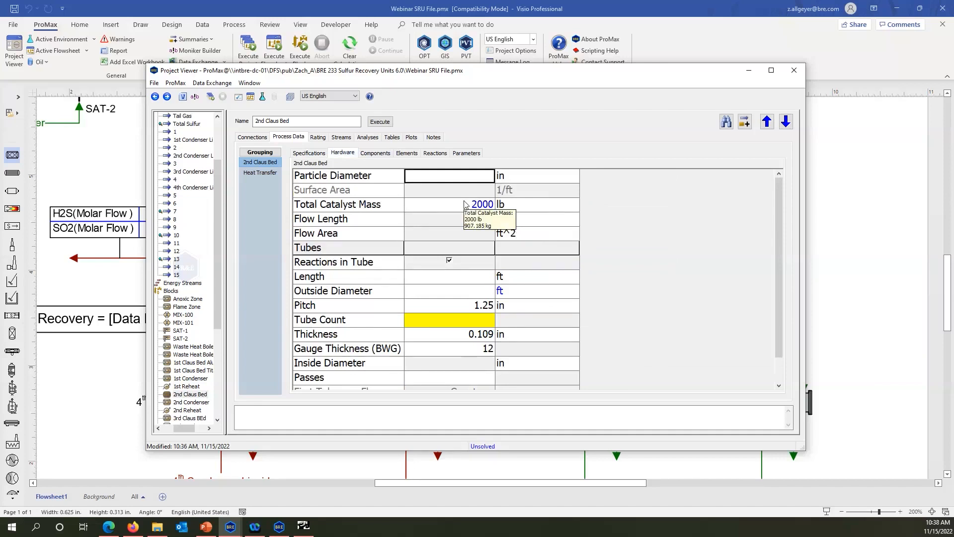
type(".")
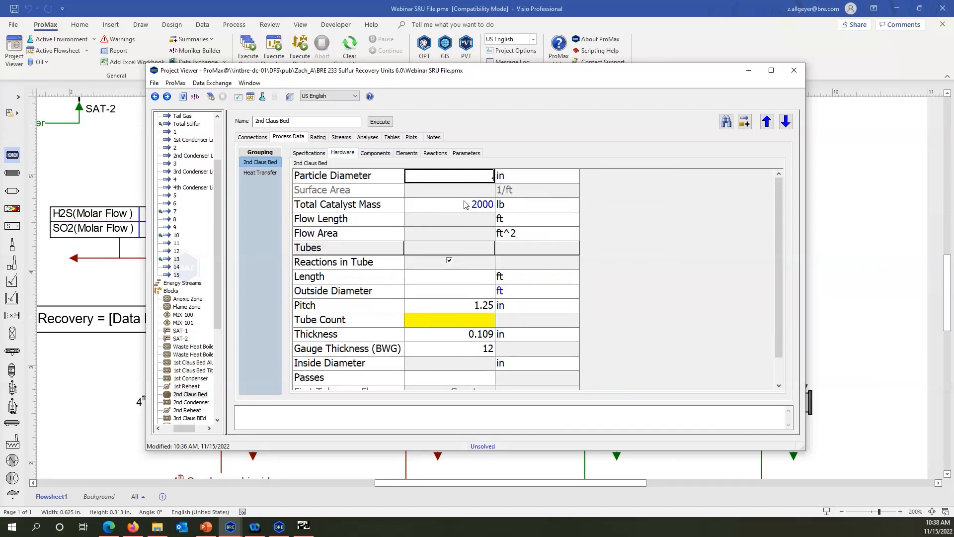
type("25")
key("Return")
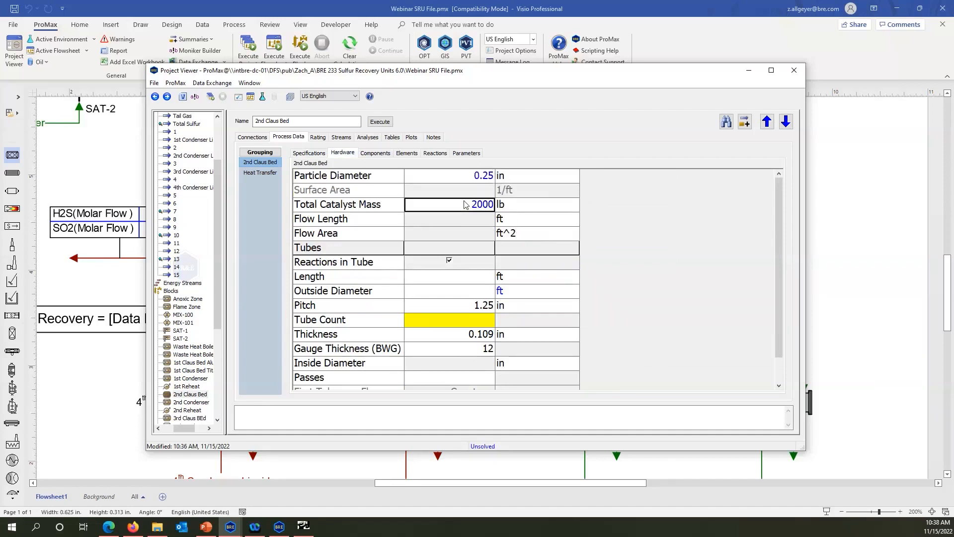
Set the 2nd Claus Bed's tube count to 1 and its number of passes to 1.
scroll(457, 286, "down", 1)
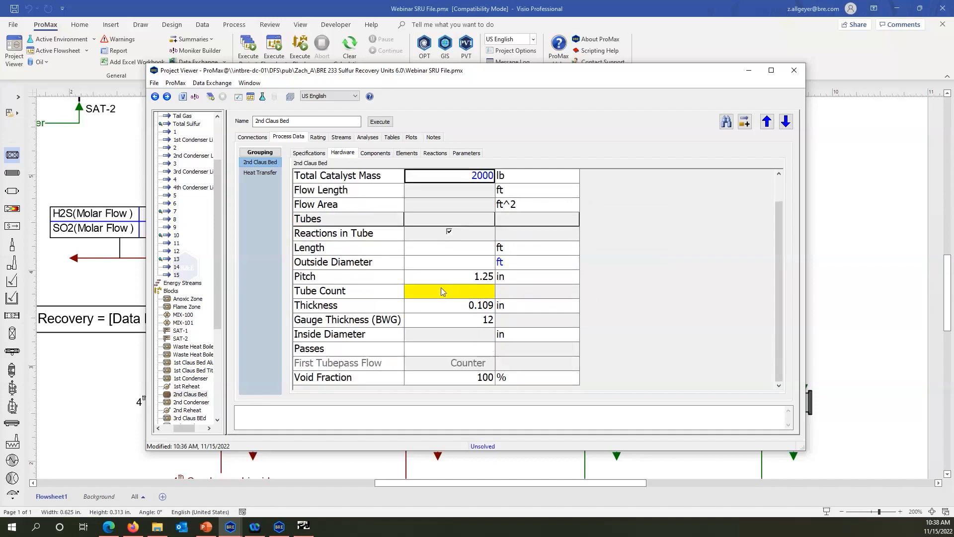
left_click(442, 291)
type("1")
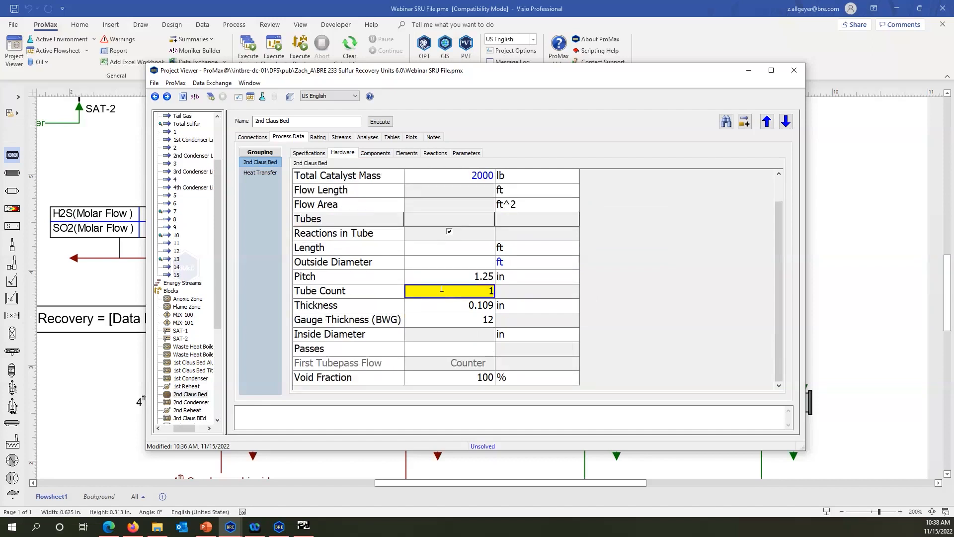
left_click(435, 351)
type("1")
key("Return")
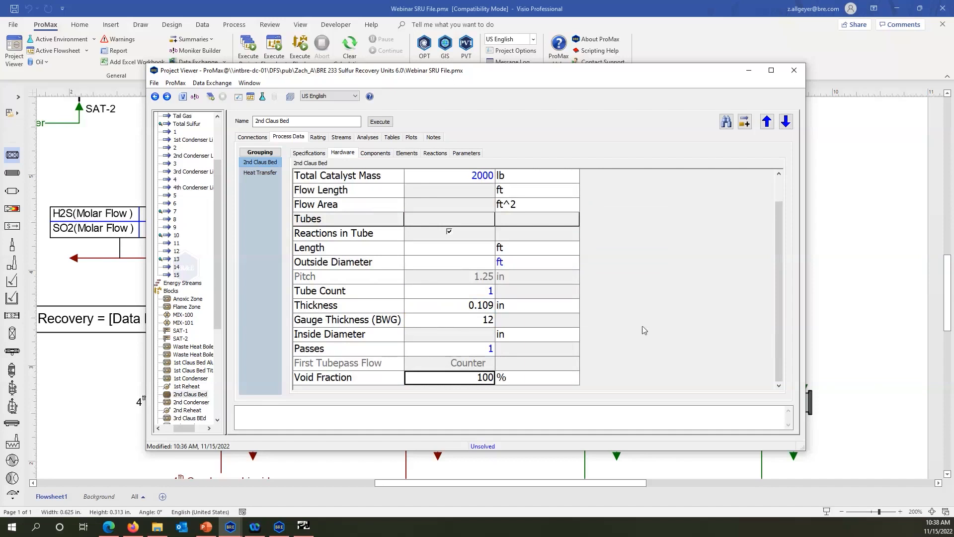
Set the 2nd Claus Bed's tube length to 3 ft and its outside diameter to 4.5 ft.
scroll(640, 294, "up", 1)
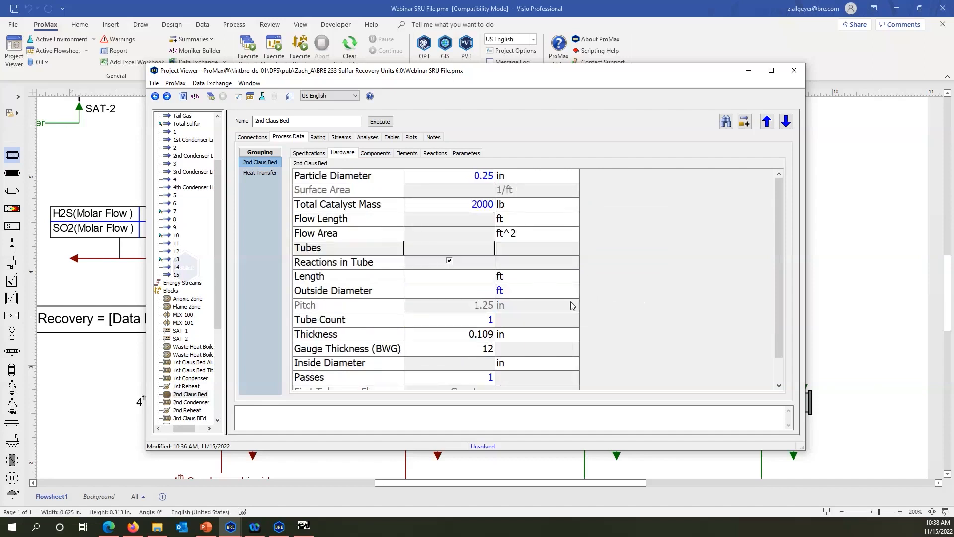
left_click(476, 279)
type("3")
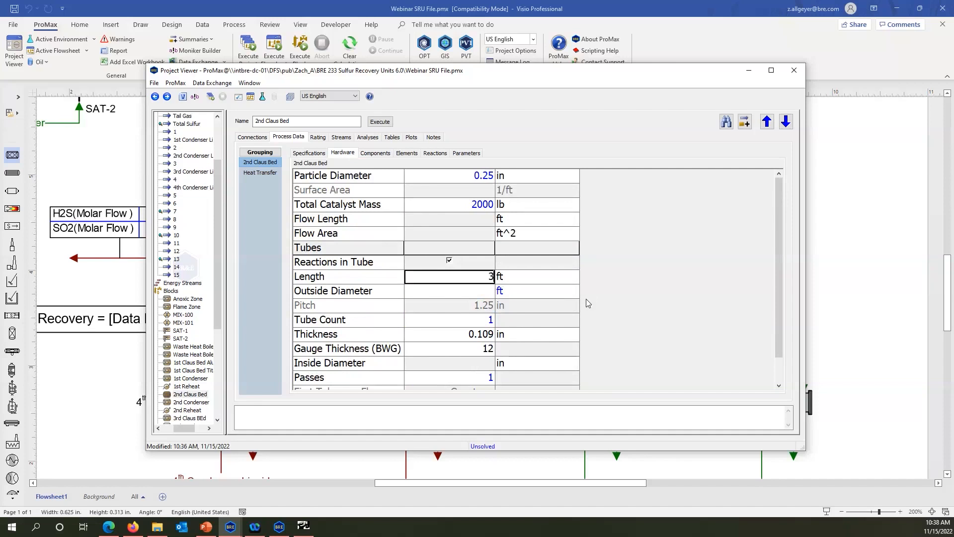
key("Return")
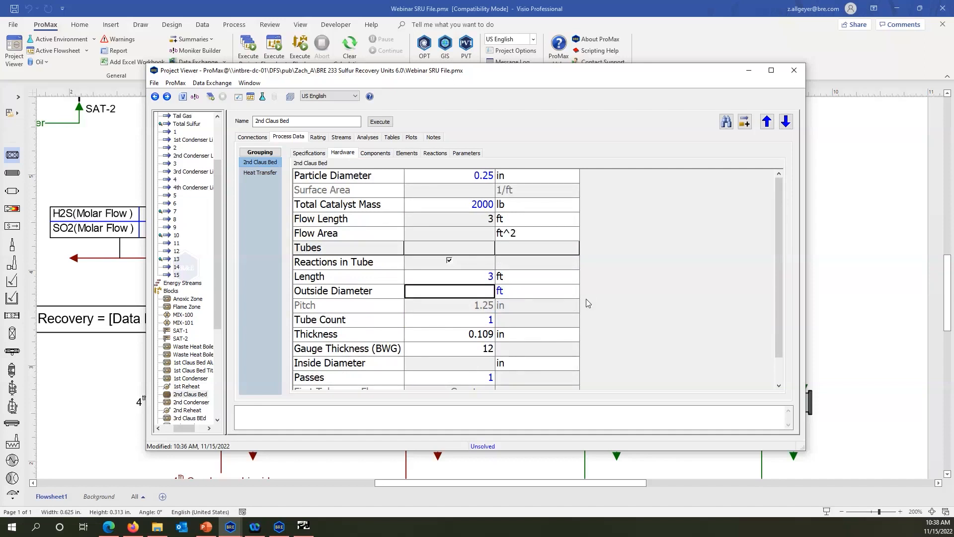
type("4.5")
key("Return")
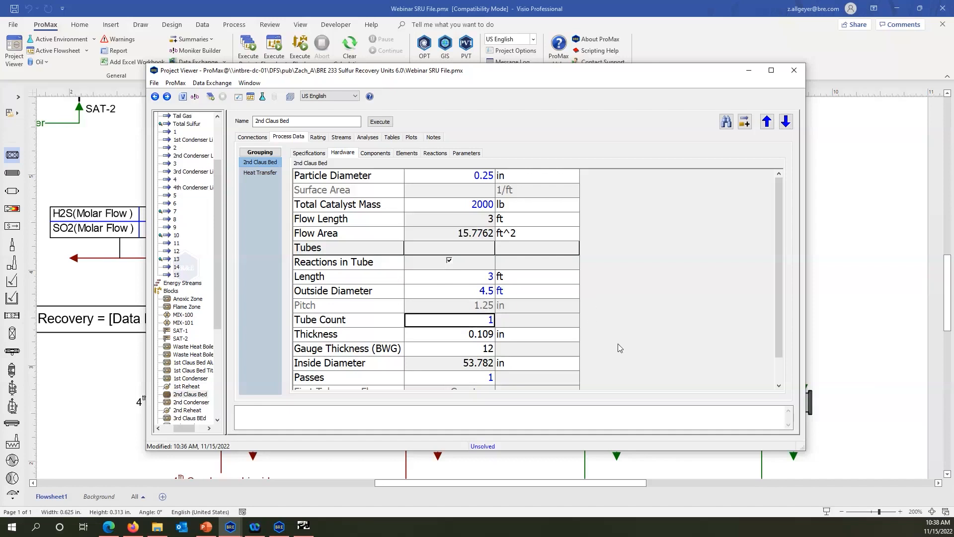
Set the 2nd Claus Bed's void fraction to 35% and close its properties.
scroll(618, 348, "down", 1)
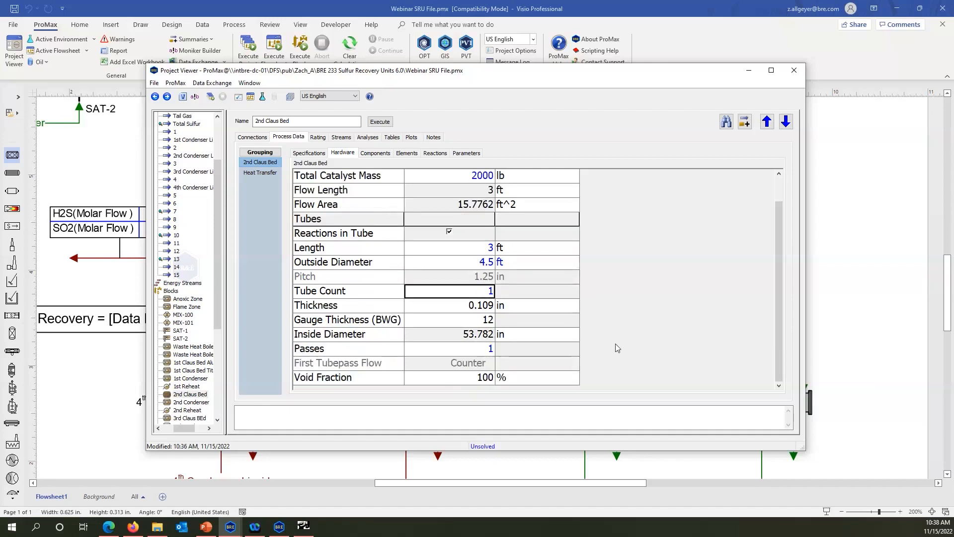
left_click(449, 382)
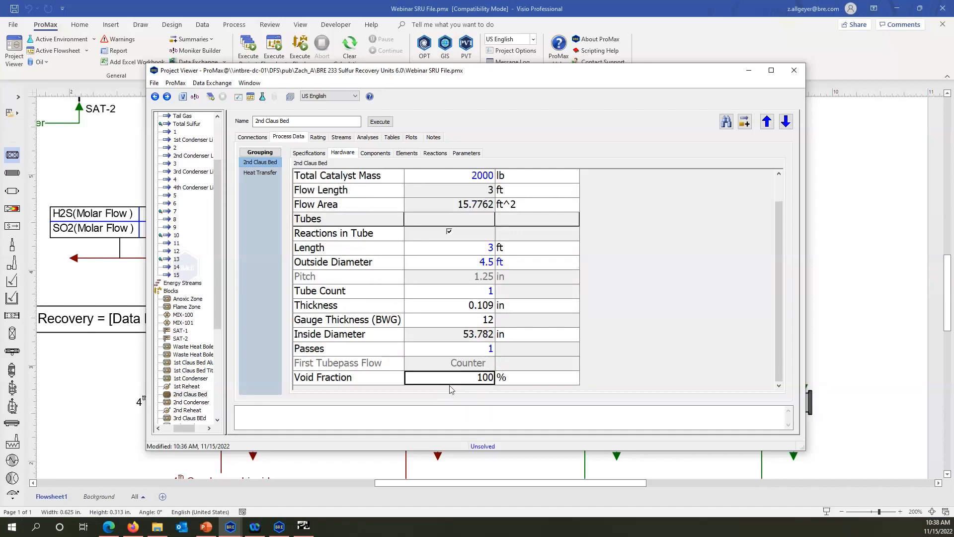
type("35")
key("Return")
left_click(793, 70)
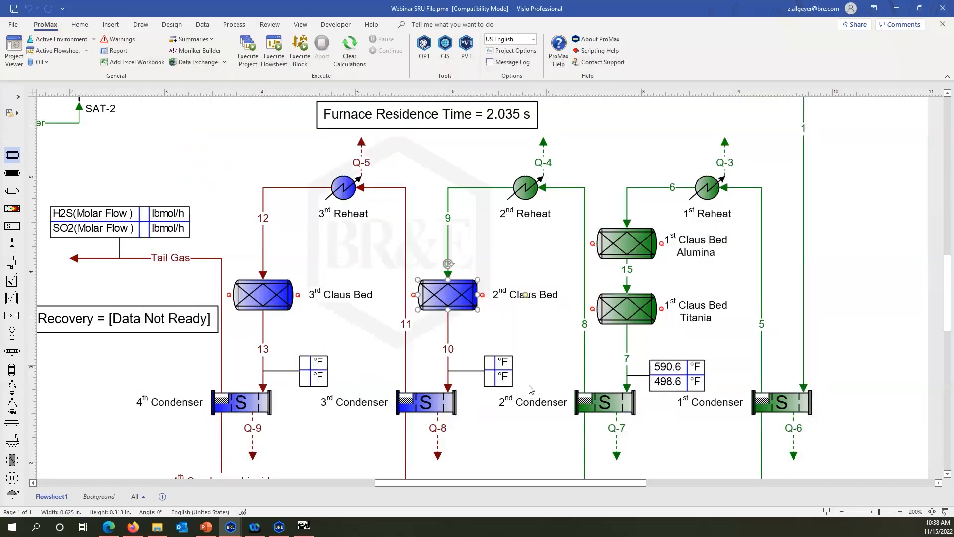
Execute the flowsheet to solve the sulfur recovery unit with the updated 2nd Claus Bed.
scroll(550, 395, "down", 1)
scroll(550, 395, "down", 1)
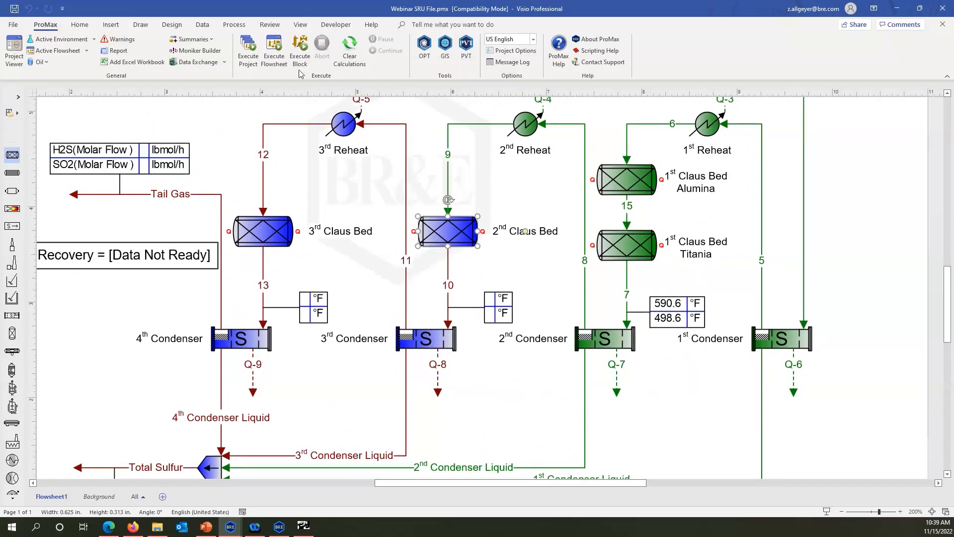
left_click(283, 65)
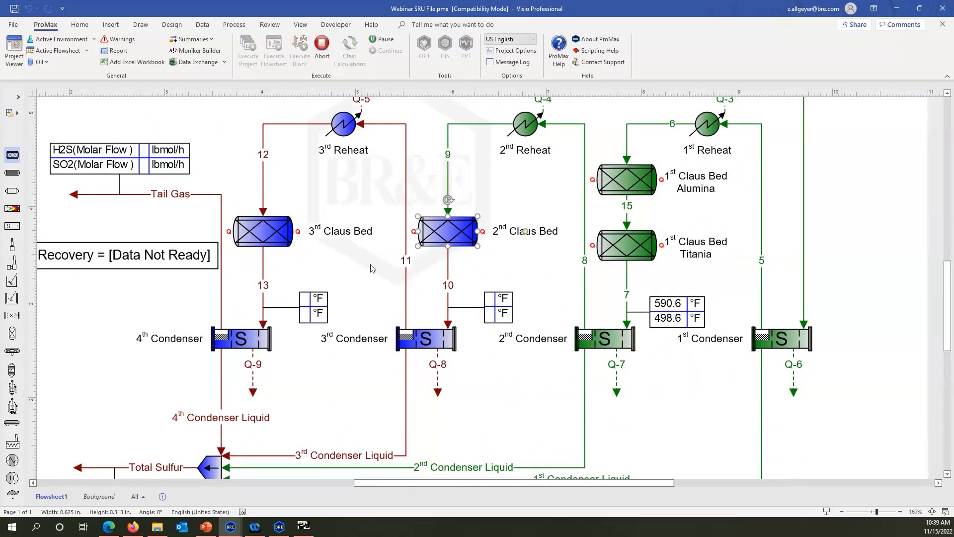
scroll(375, 255, "down", 1, "ctrl")
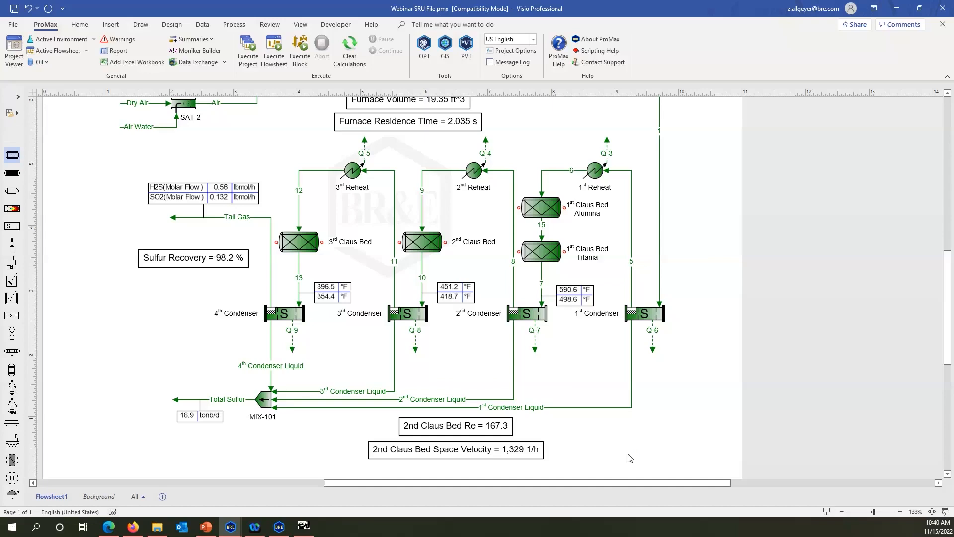
Examine the calculated pressure drop and the hardware specifications of the solved 2nd Claus Bed.
left_click(432, 243)
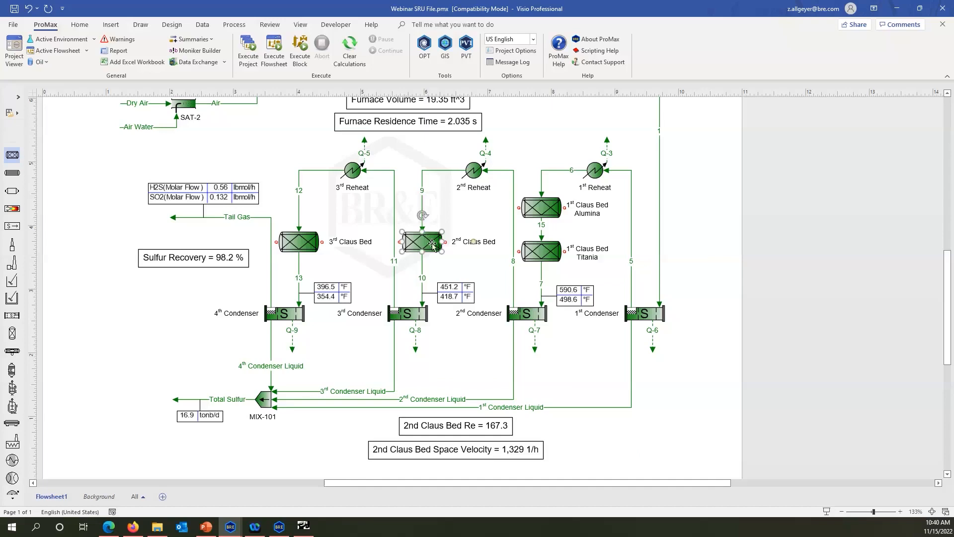
double_click(432, 243)
left_click(301, 153)
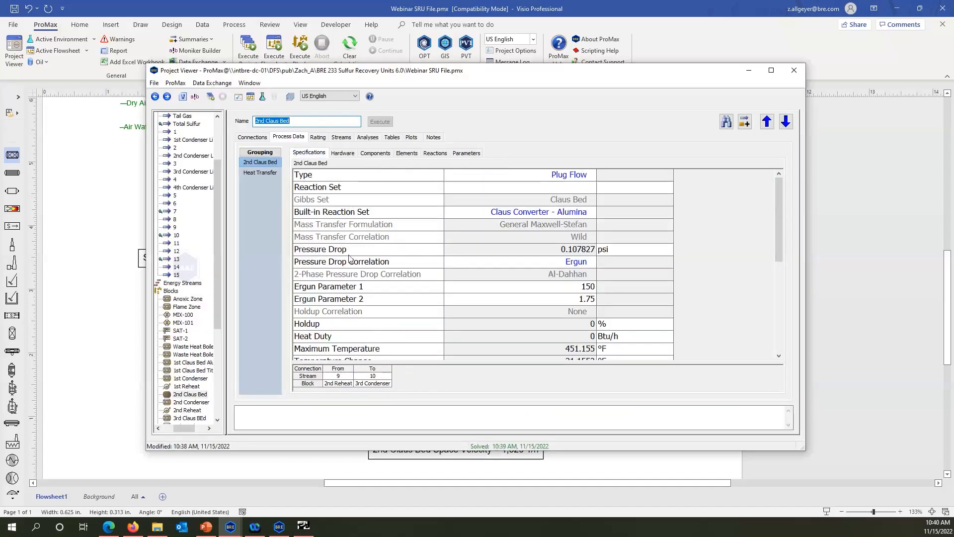
left_click(488, 252)
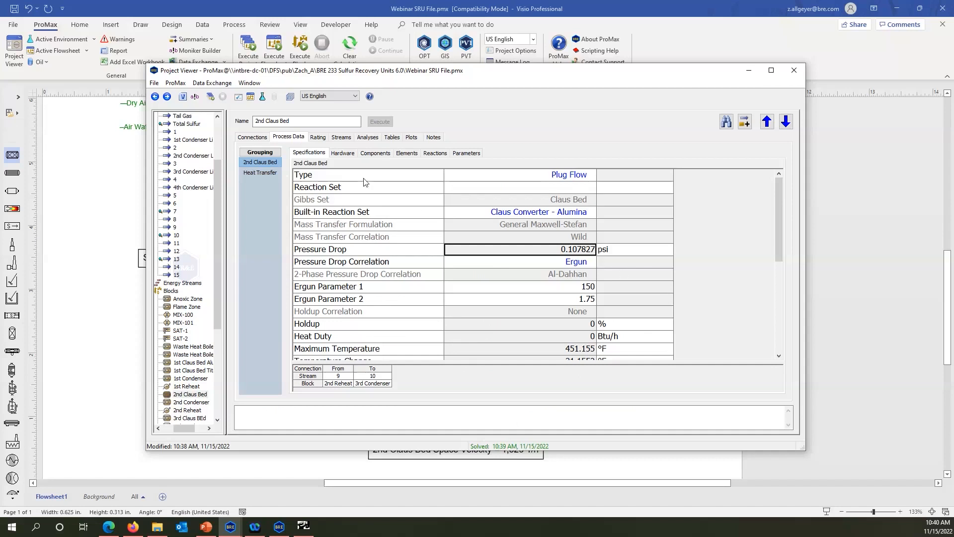
left_click(350, 158)
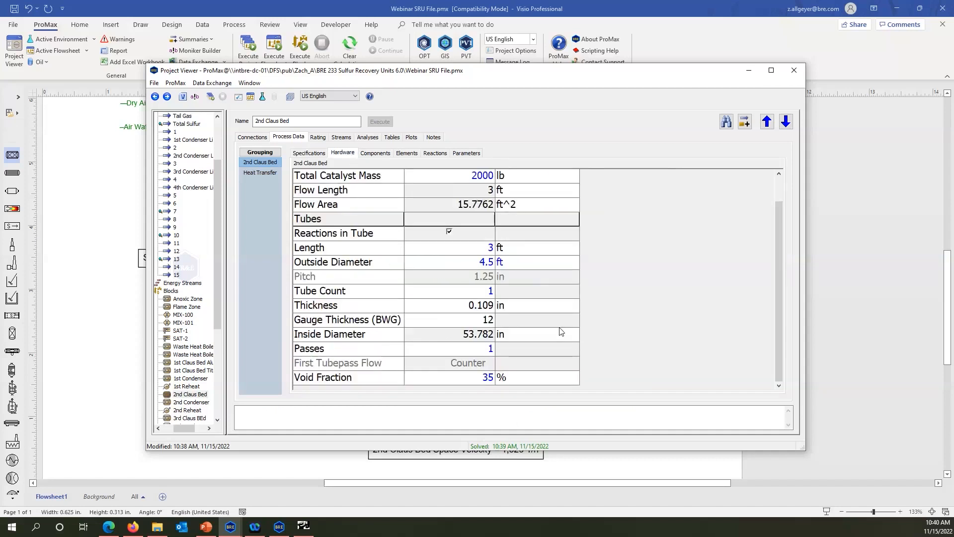
left_click(794, 72)
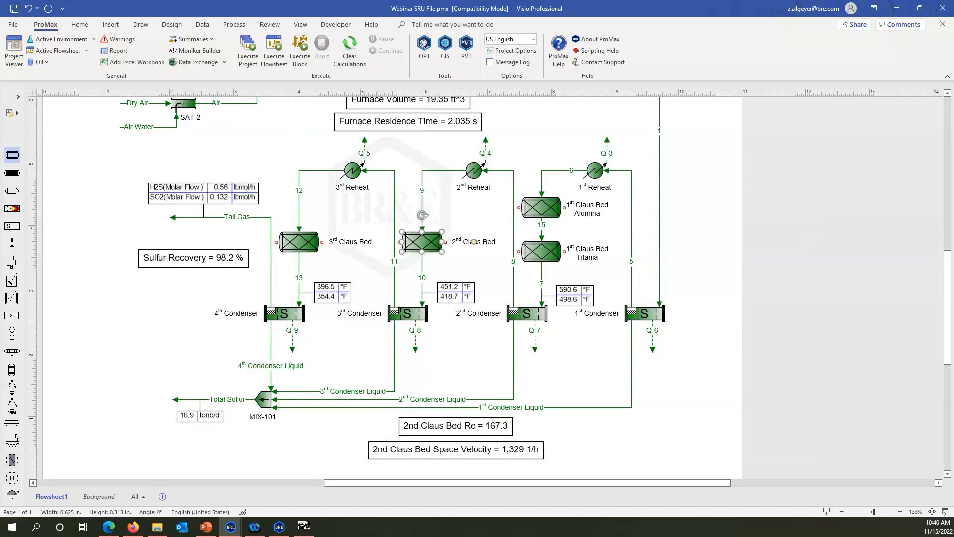
key("alt+Tab")
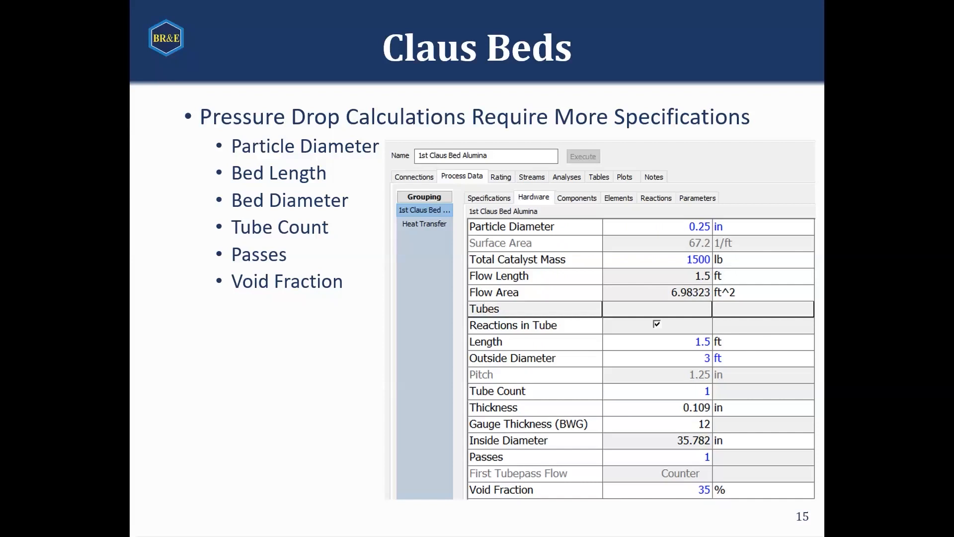
key("Right")
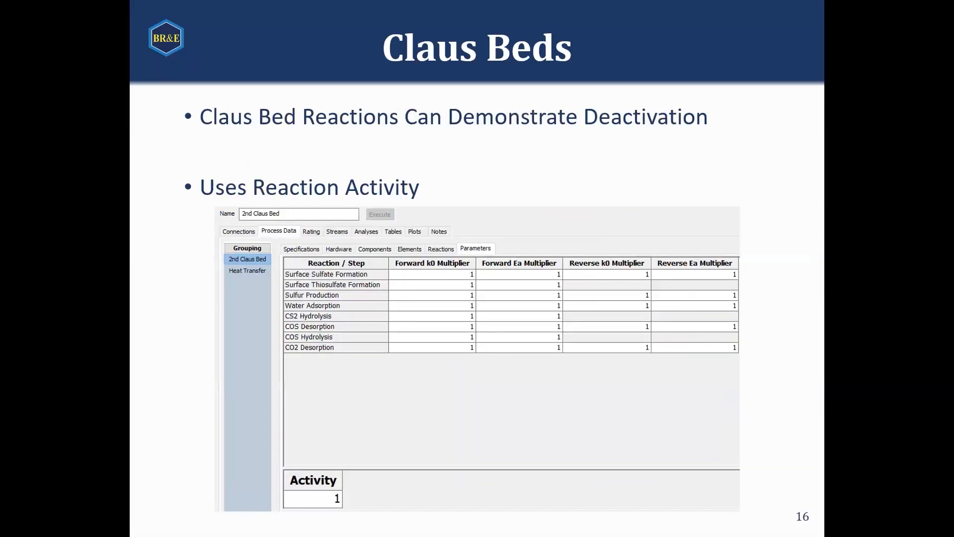
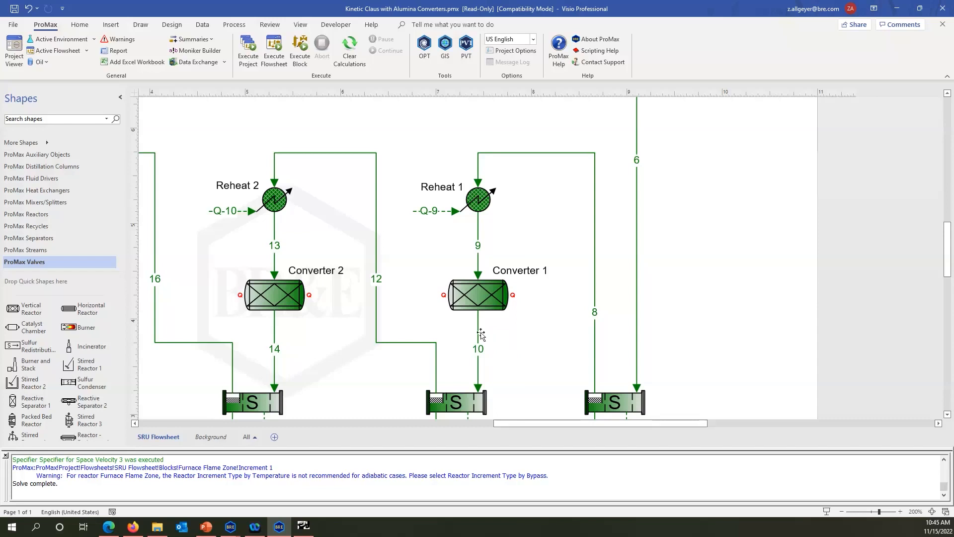
Examine the component conversions of Converter 1 in the alumina converters example, focusing on COS and CS2.
mouse_move(478, 331)
double_click(496, 297)
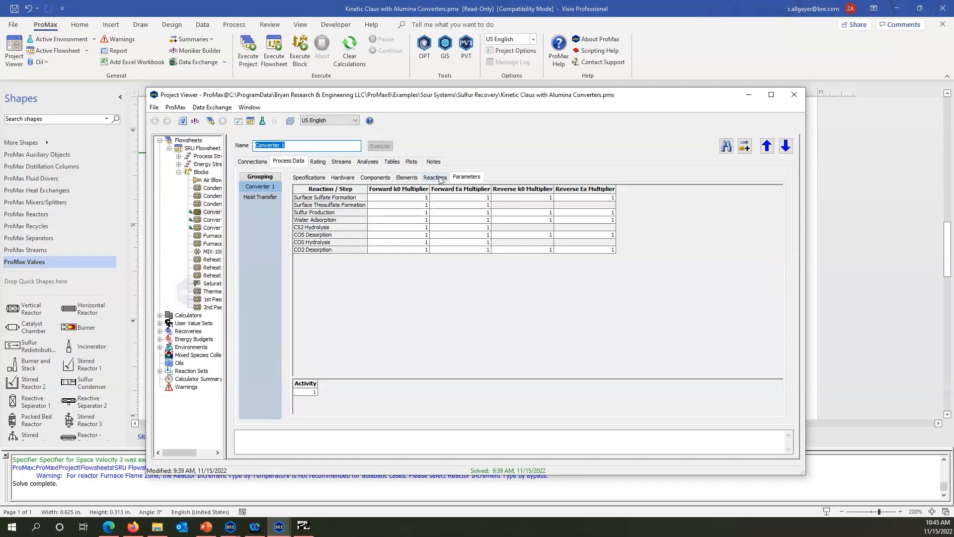
left_click(384, 178)
scroll(420, 325, "down", 2)
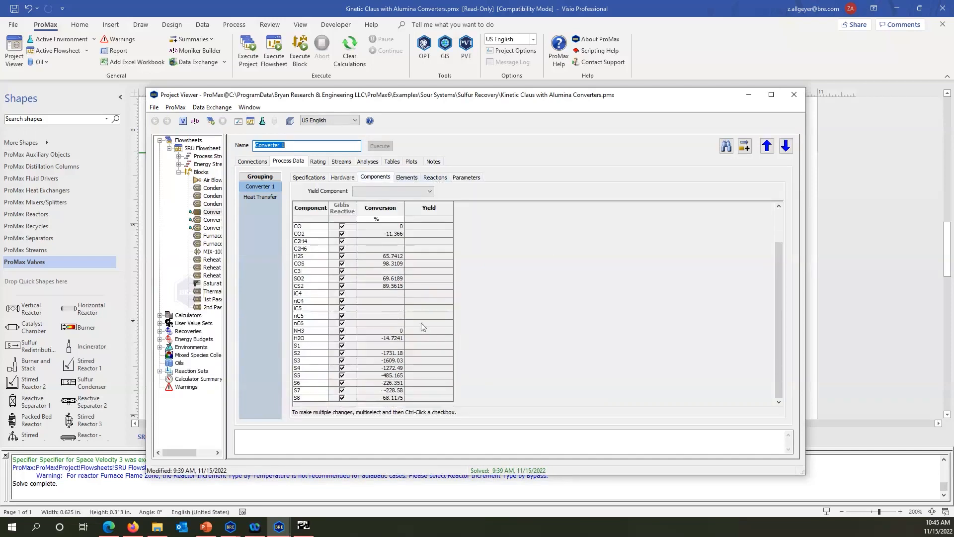
scroll(383, 300, "up", 2)
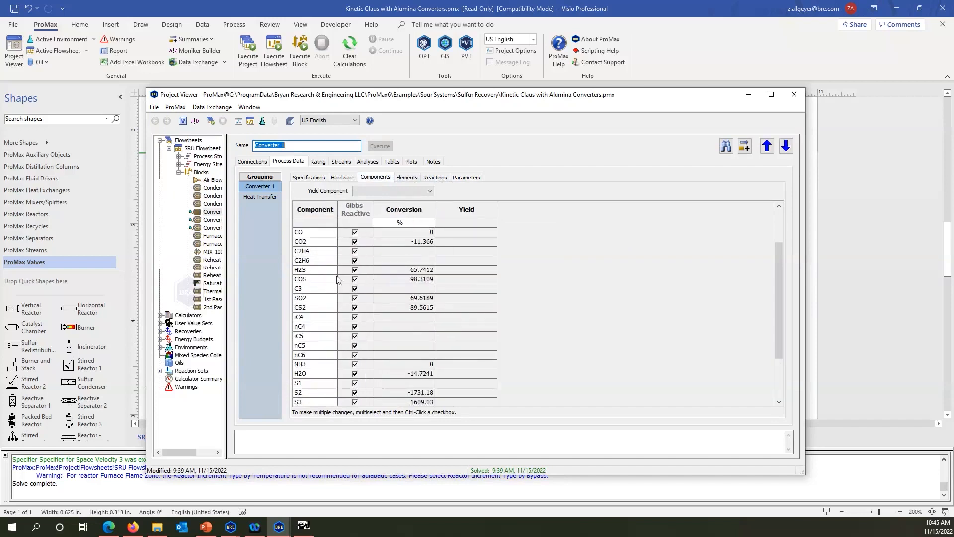
left_click(381, 279)
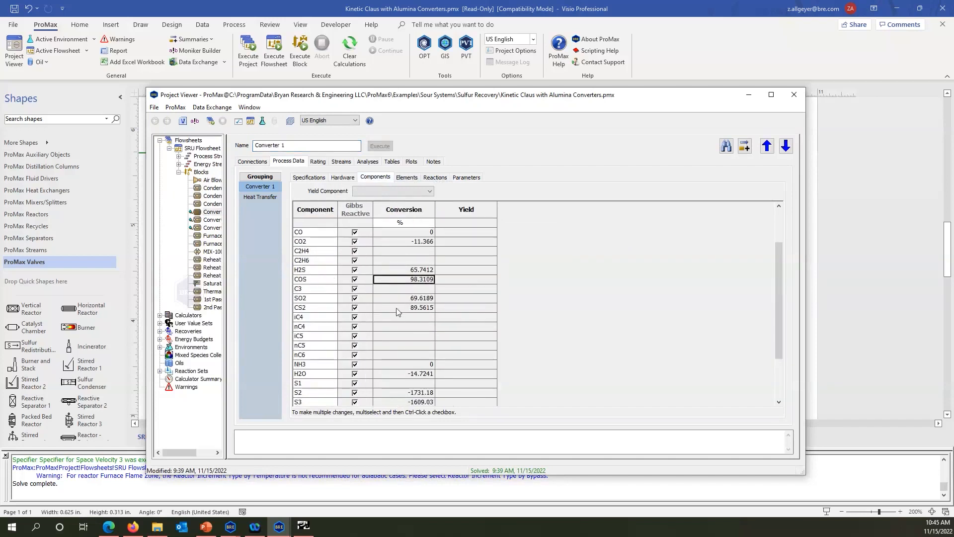
left_click(400, 309, "ctrl")
scroll(408, 328, "up", 2)
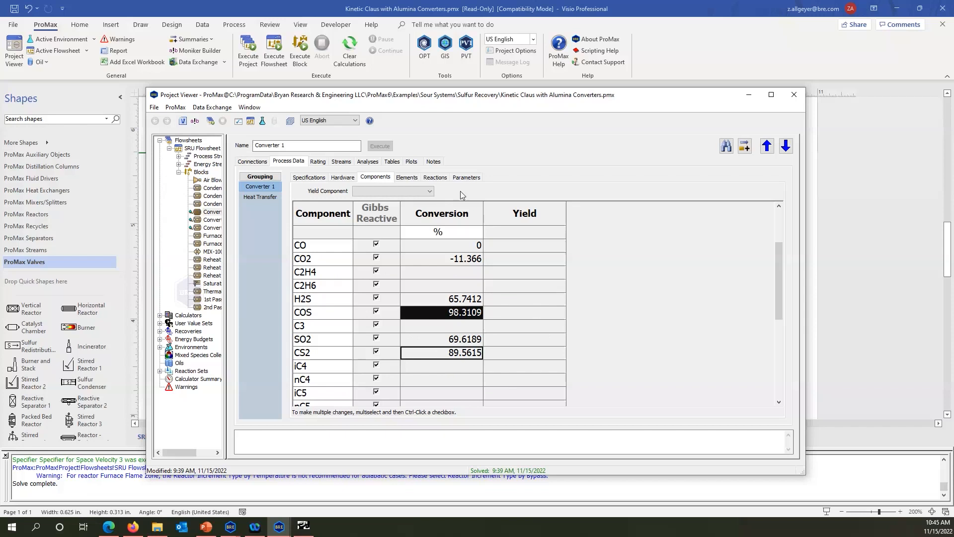
Set Converter 1's catalyst activity to 0.5 in its reaction parameters and execute the block.
left_click(462, 178)
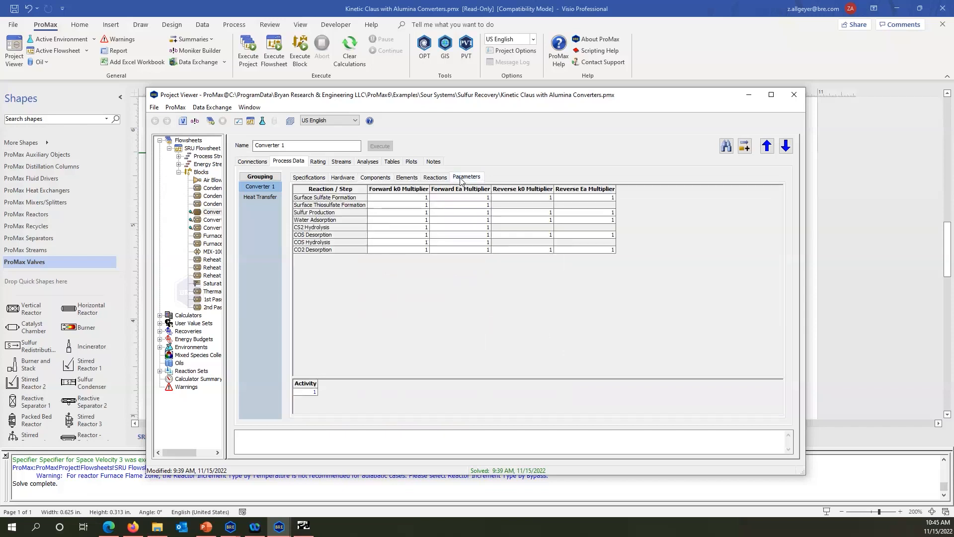
scroll(371, 397, "up", 7)
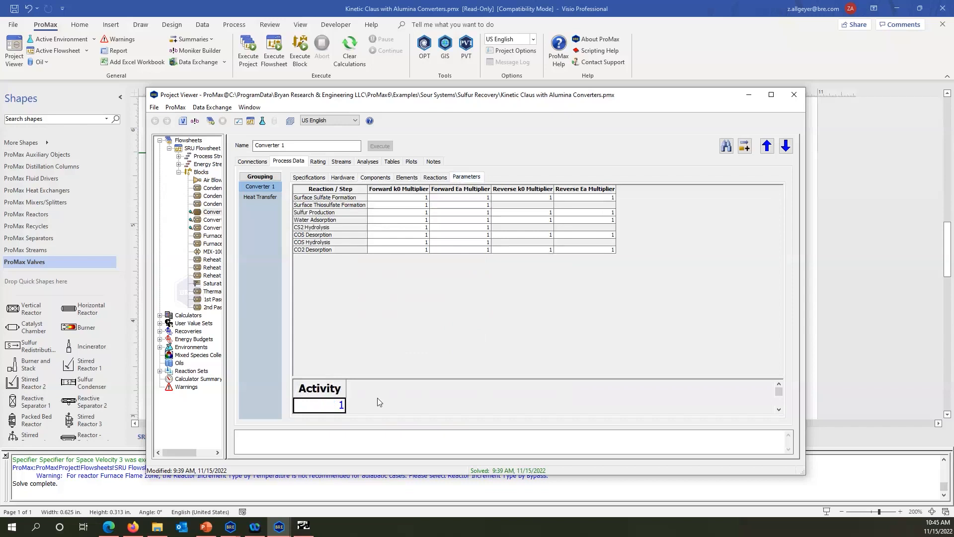
key("BackSpace")
type(".5")
key("Return")
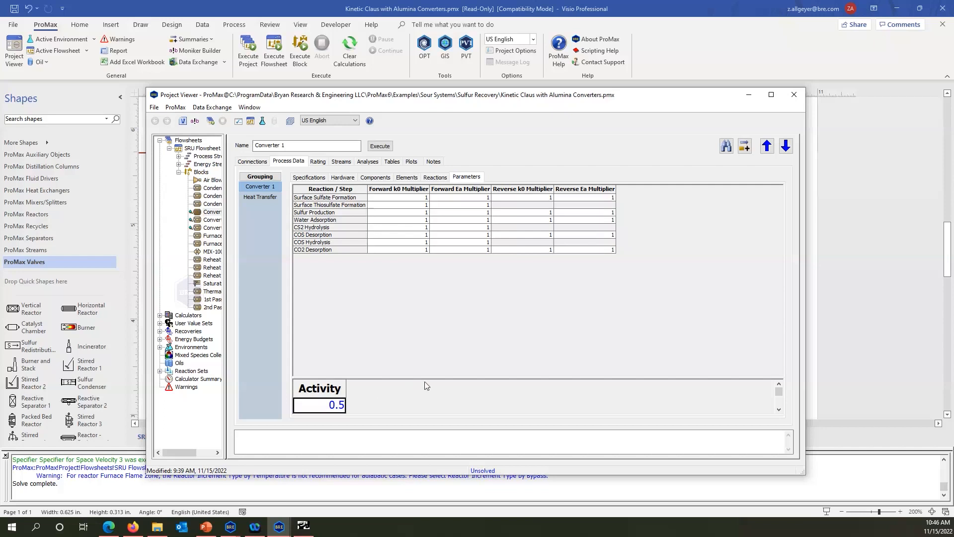
left_click(391, 145)
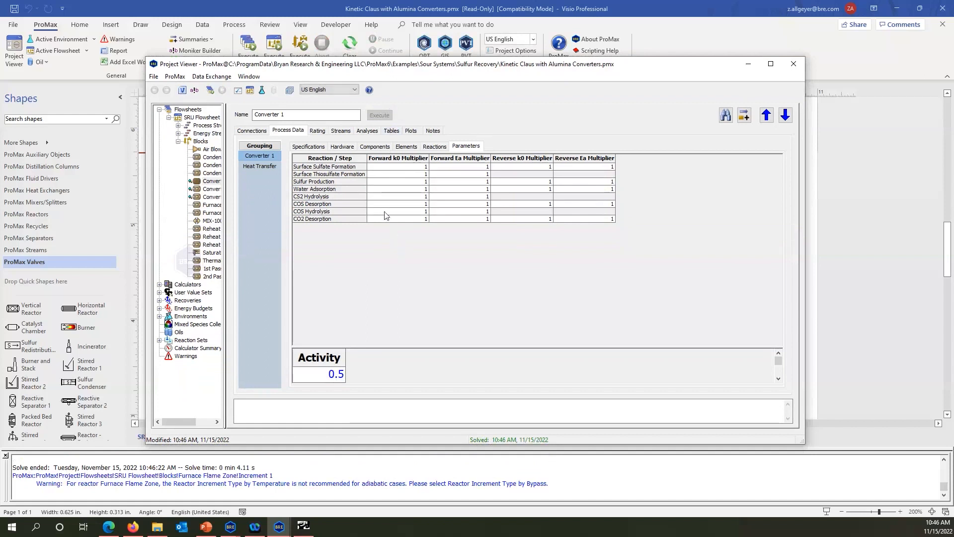
Check the COS and CS2 conversions of Converter 1 at the reduced catalyst activity.
left_click(378, 148)
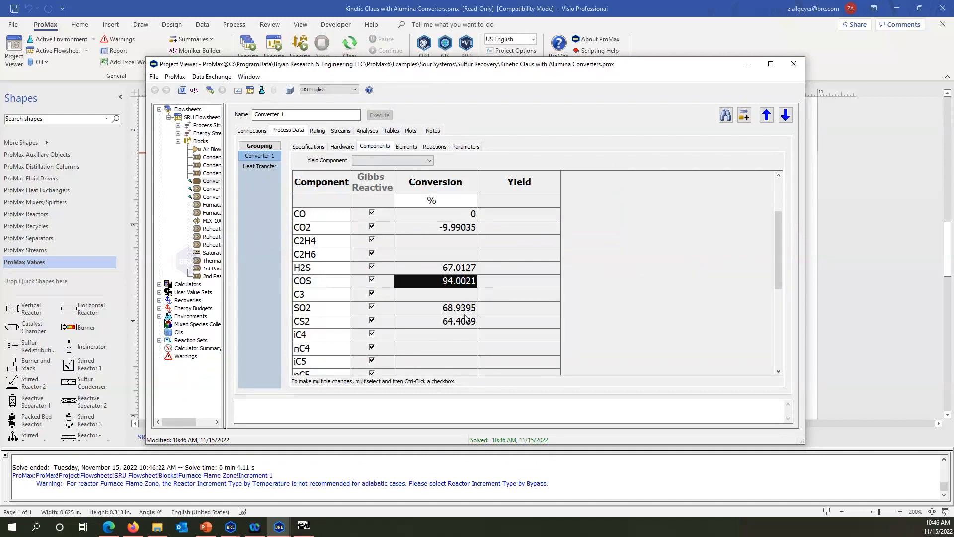
left_click(428, 287)
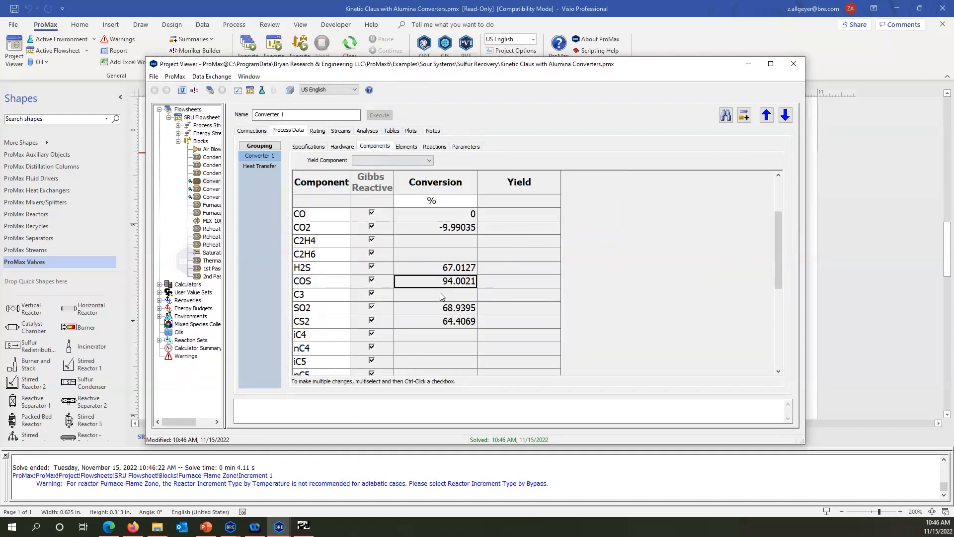
left_click(430, 323)
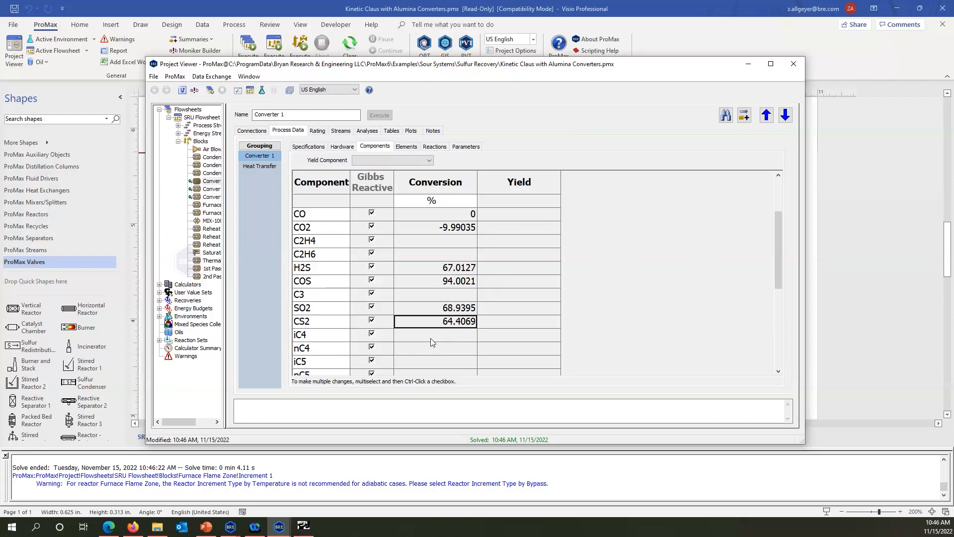
left_click(794, 65)
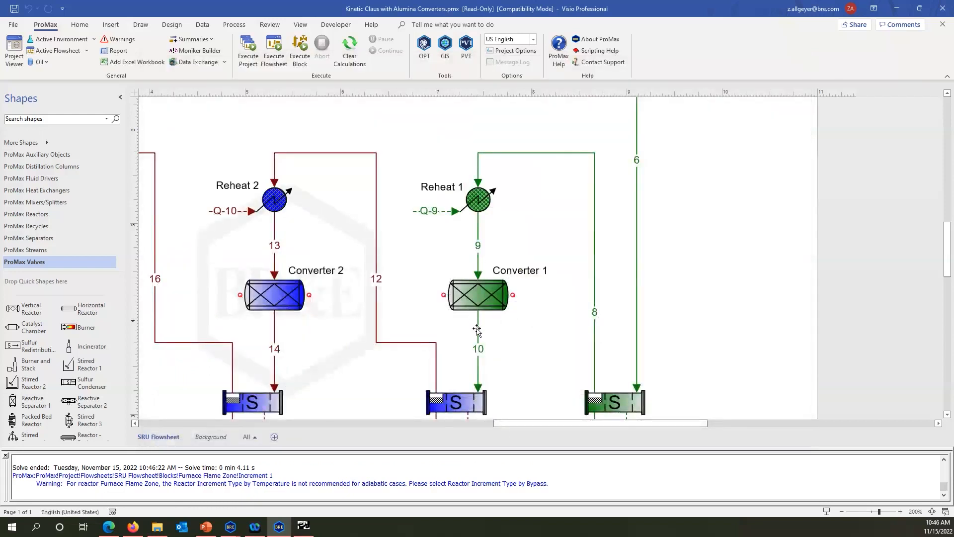
Examine Converter 1's plots of internal temperature and component mass flow by increment.
mouse_move(477, 332)
left_click(461, 306)
double_click(461, 306)
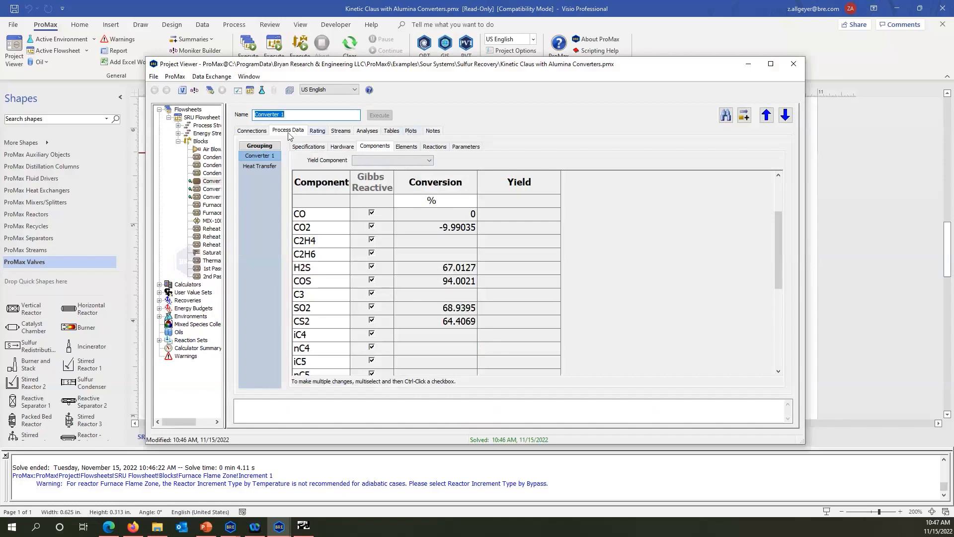
left_click(412, 131)
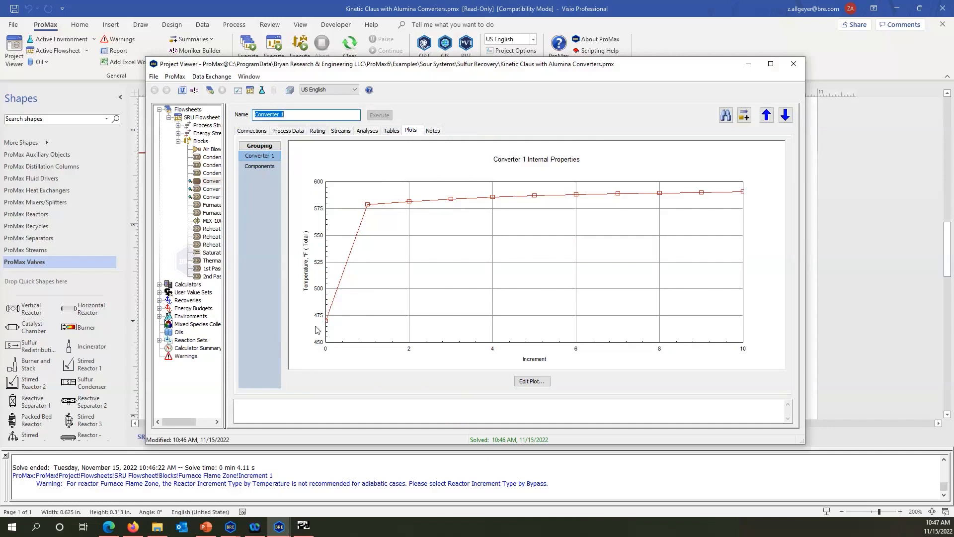
mouse_move(328, 320)
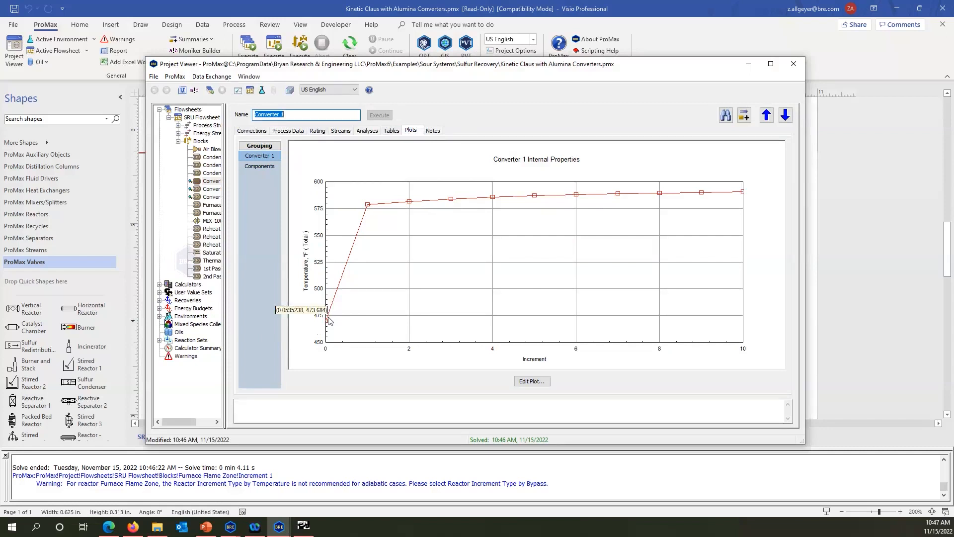
left_click(258, 166)
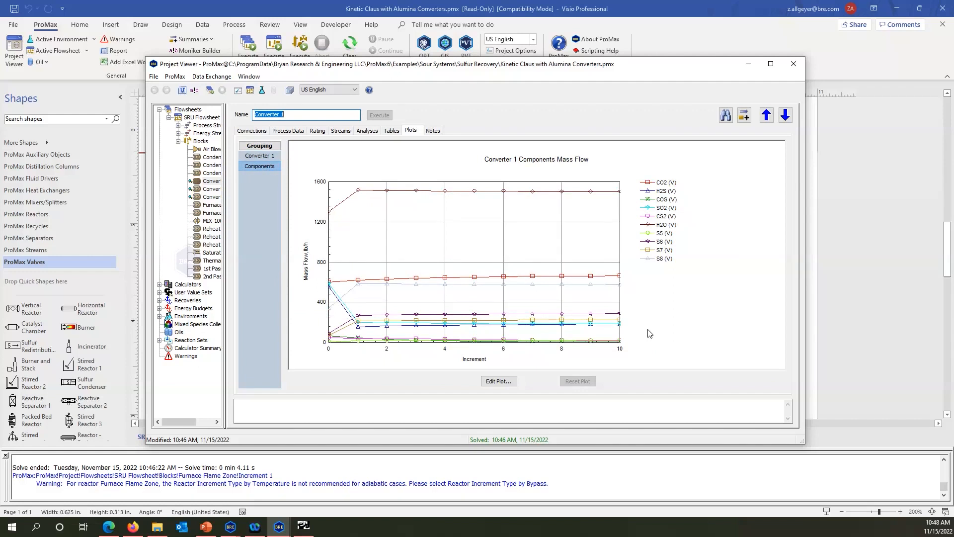
Review Converter 1's kinetic multipliers and activity, and switch to the PowerPoint presentation.
left_click(293, 132)
left_click(466, 147)
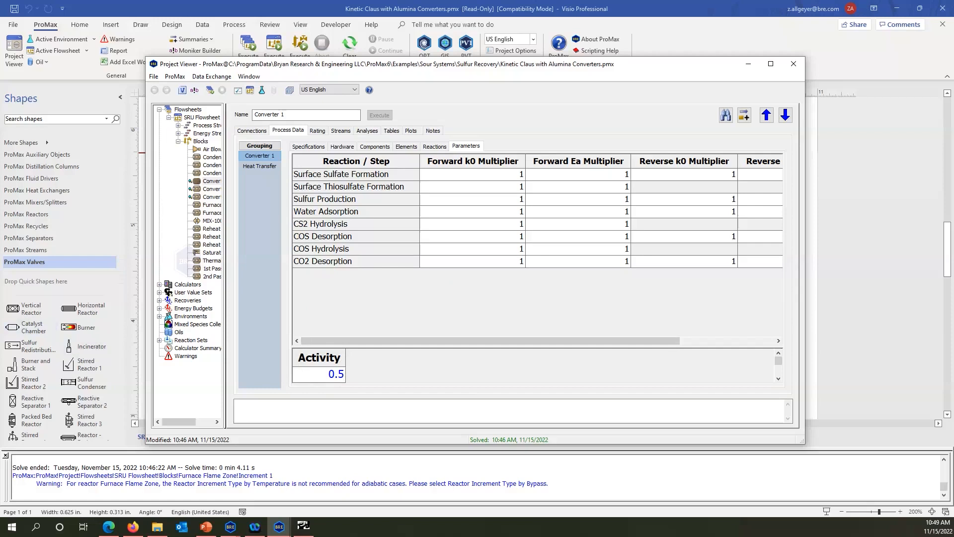
key("alt+Tab")
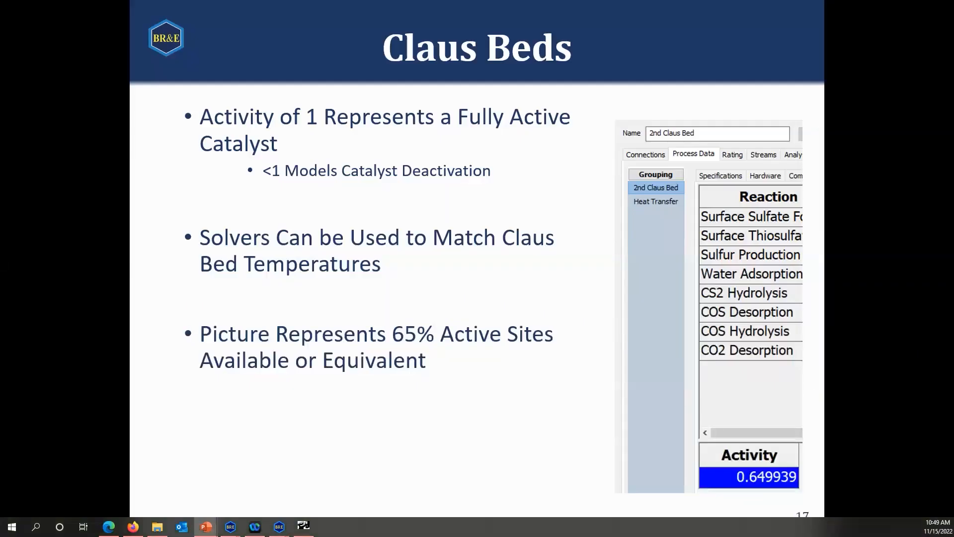